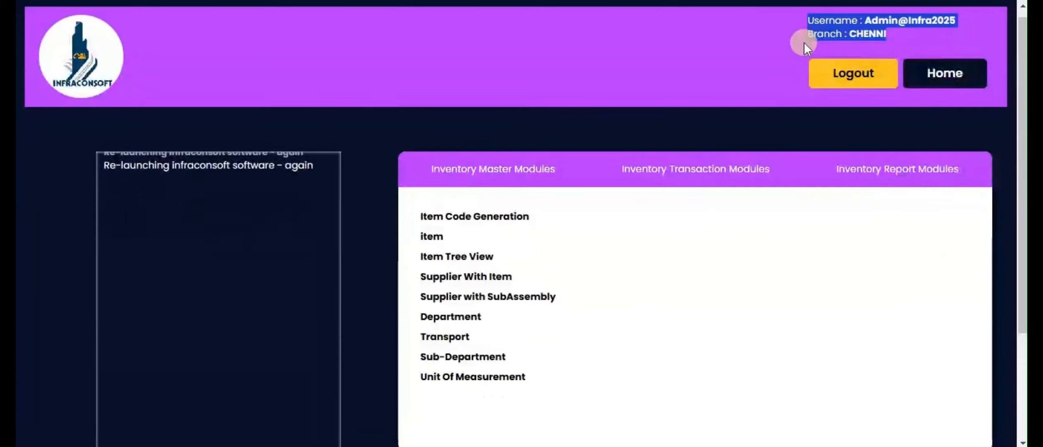
Step: Open Item Code Generation from the inventory master modules
left_click(725, 64)
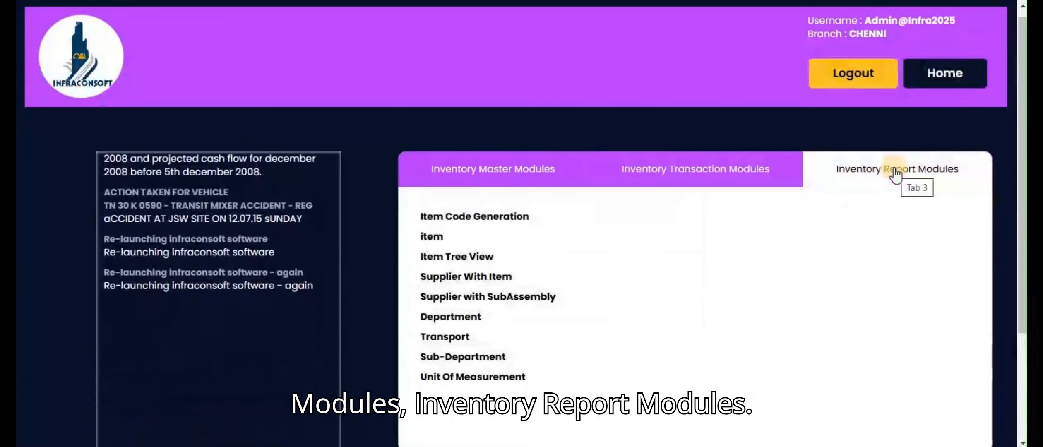
left_click(522, 191)
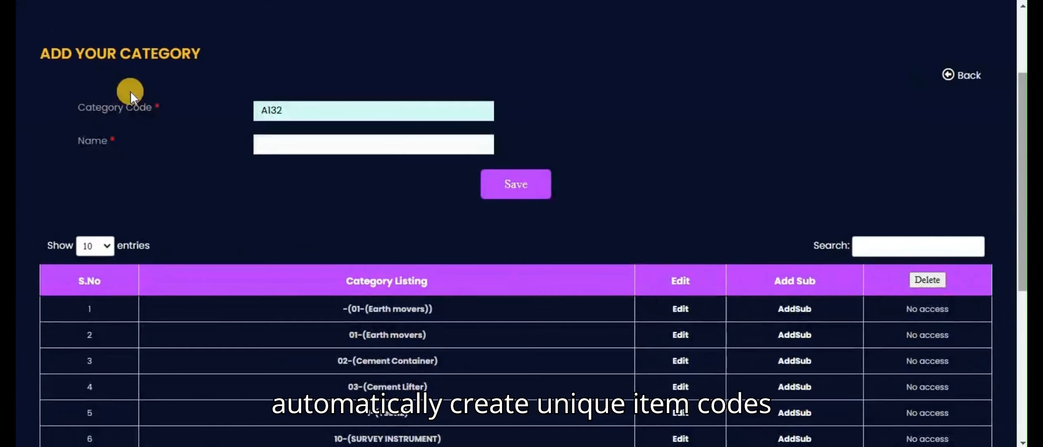
Step: Examine the automatically generated category code, the listing of existing categories and their options for editing and adding subcategories
left_click(256, 113)
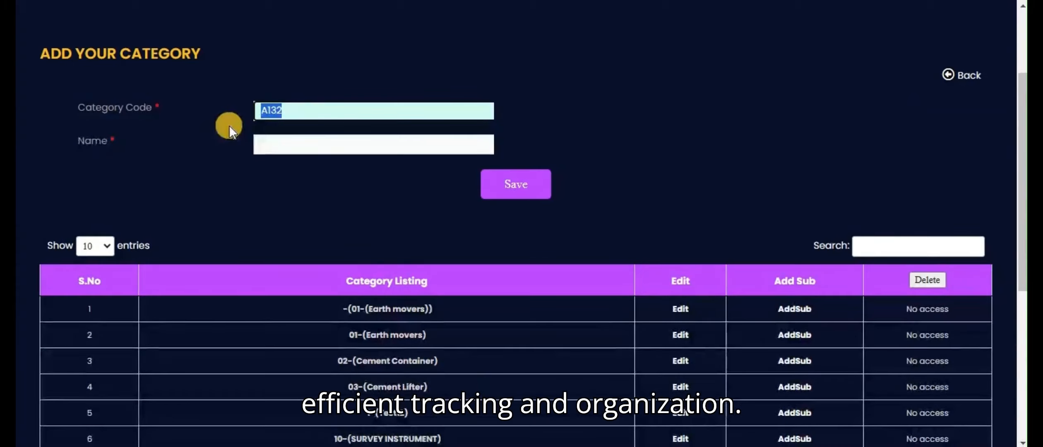
left_click(233, 156)
scroll(1021, 148, "down", 1)
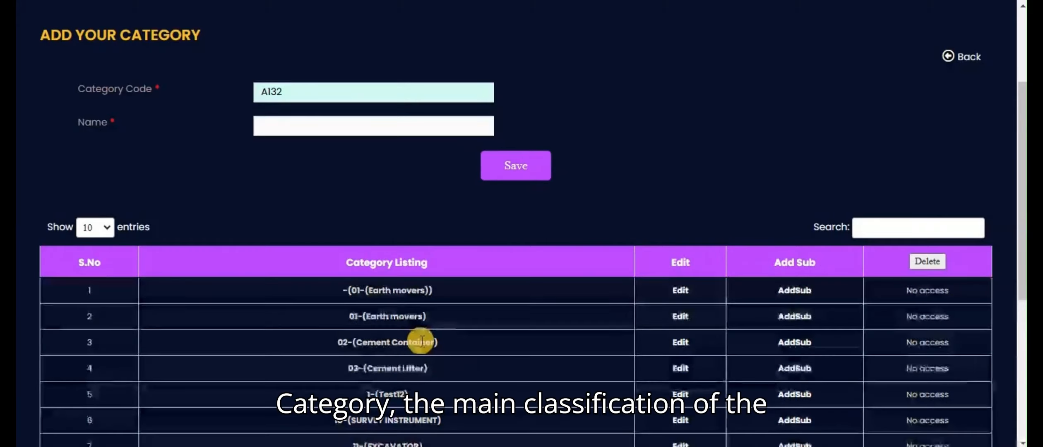
left_click(785, 343)
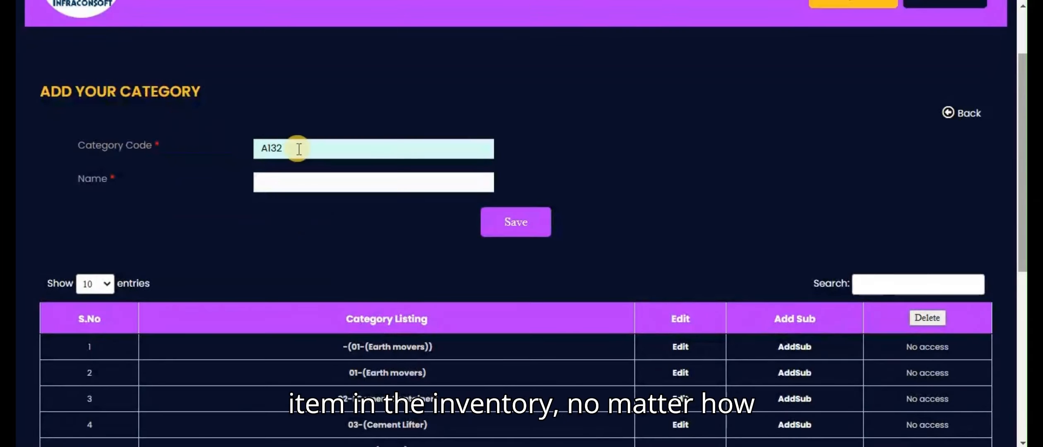
double_click(263, 148)
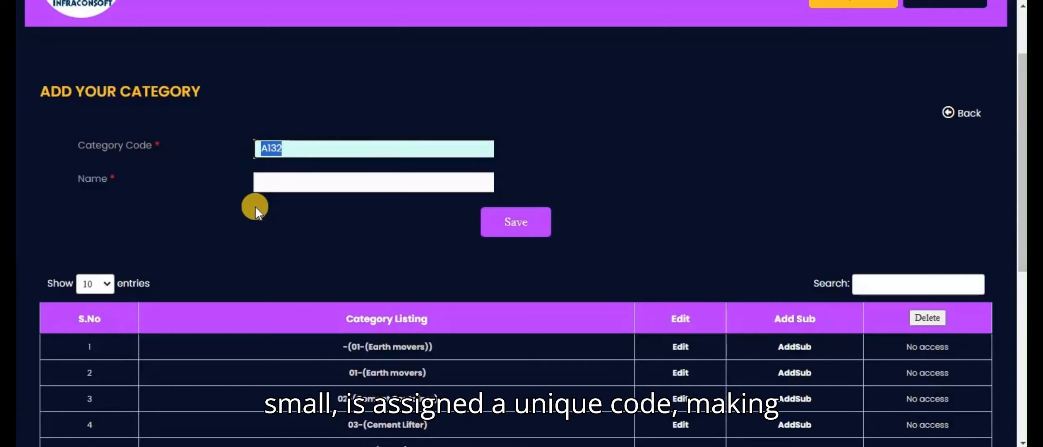
left_click(257, 236)
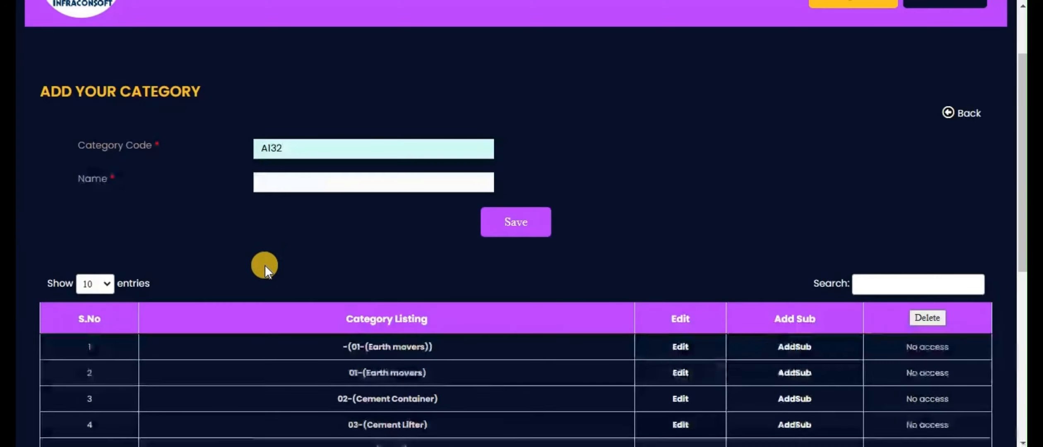
scroll(265, 267, "down", 5)
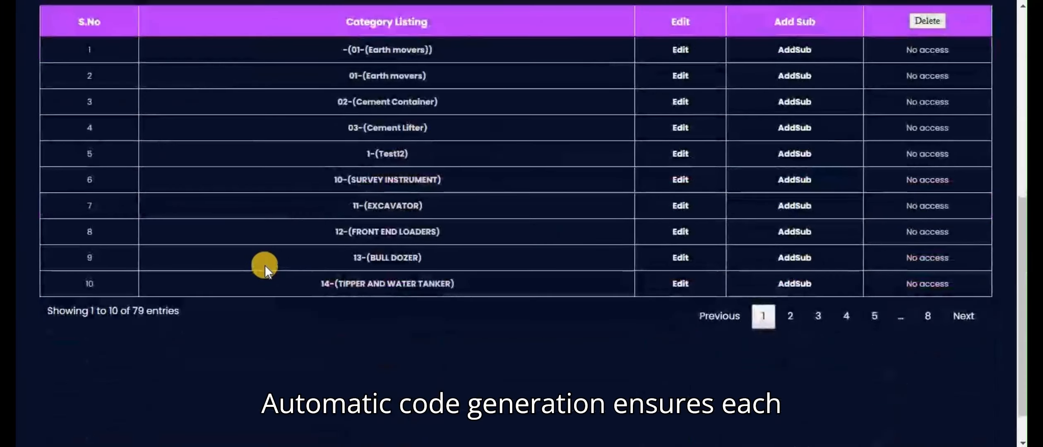
scroll(265, 265, "up", 5)
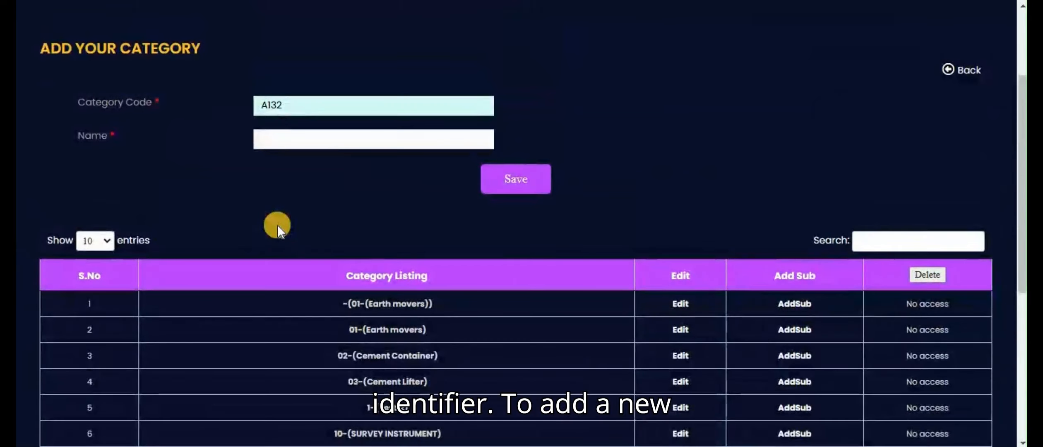
Step: Enter Electronics as the name of the new category, clearing any wrongly pasted text from the name first
left_click(295, 143)
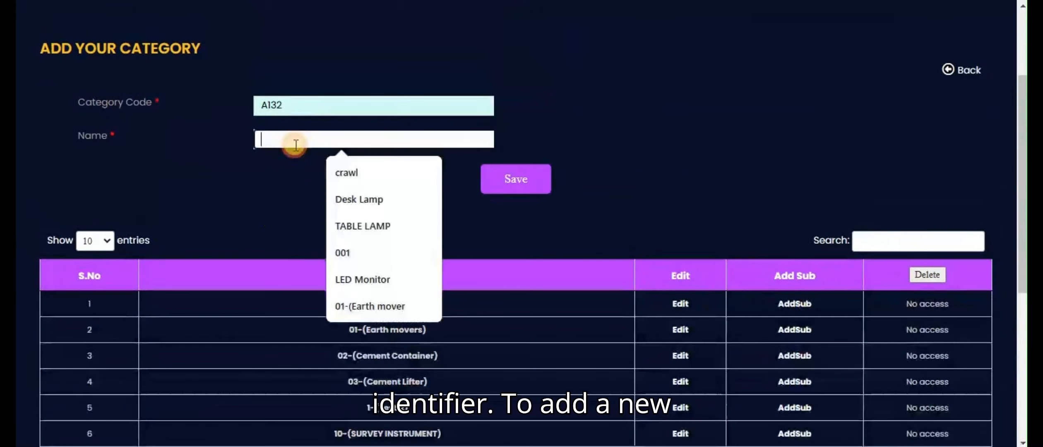
key("ctrl+v")
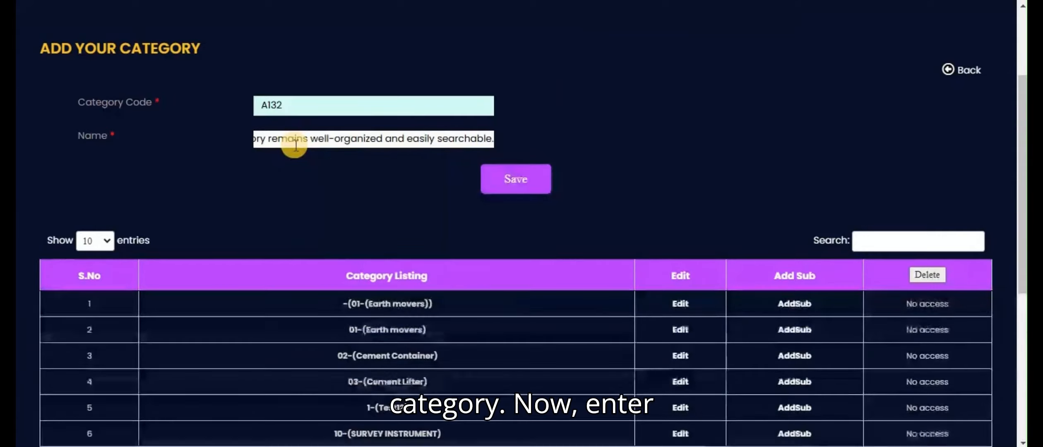
key("ctrl+a")
key("BackSpace")
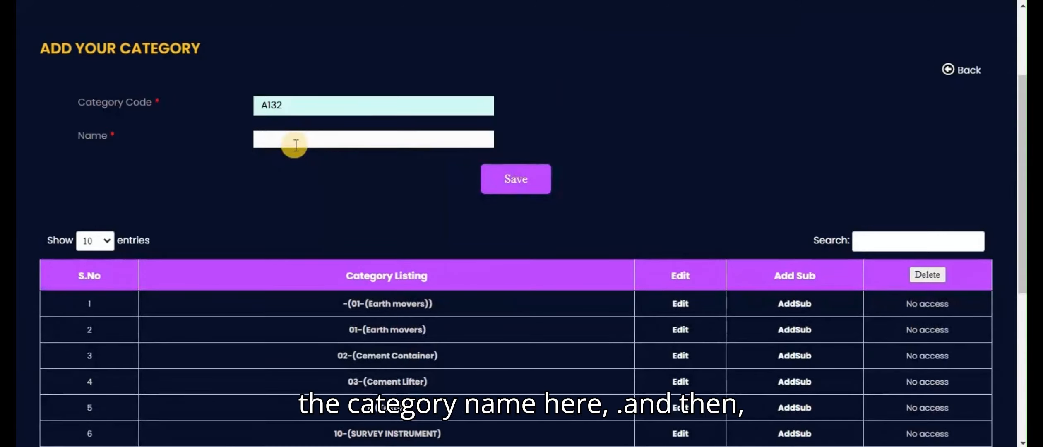
type("Electronics")
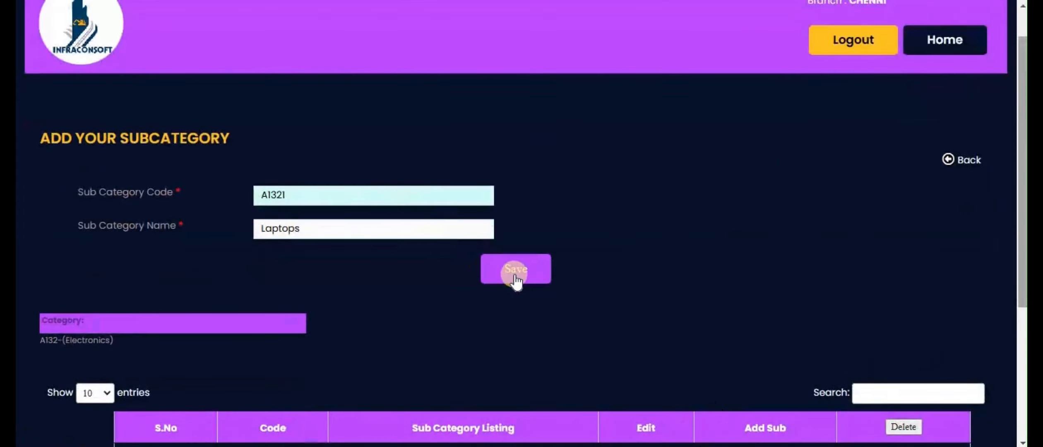
Step: Save Laptops as a subcategory of Electronics and acknowledge the confirmation
left_click(516, 273)
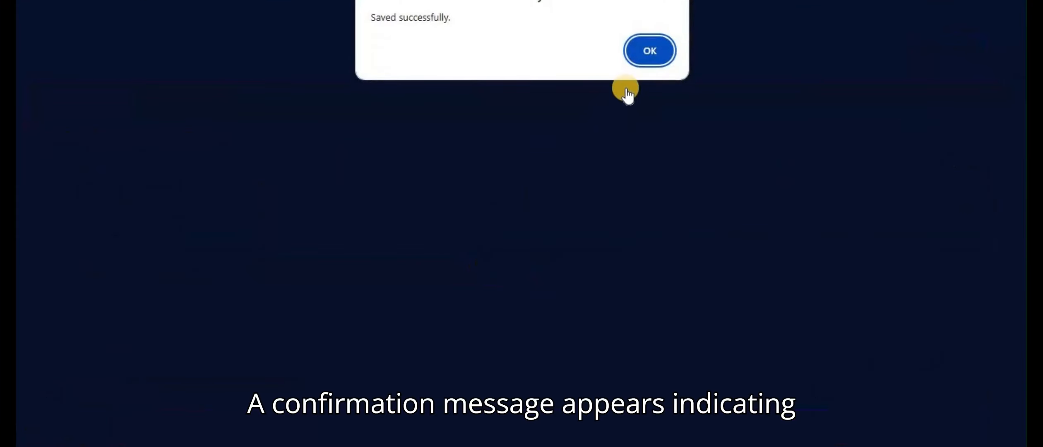
left_click(647, 51)
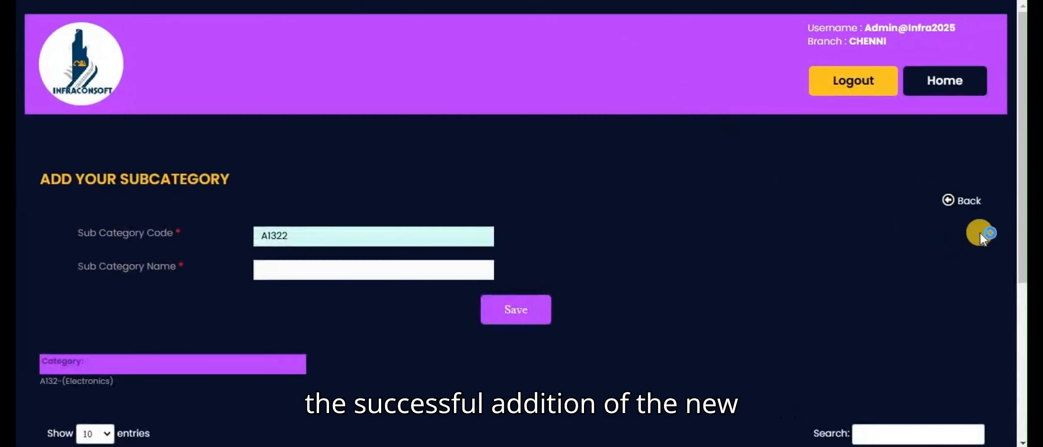
Step: Rename the Laptops subcategory to "gaming Laptops" and update the record
left_click_drag(1021, 224, 1015, 289)
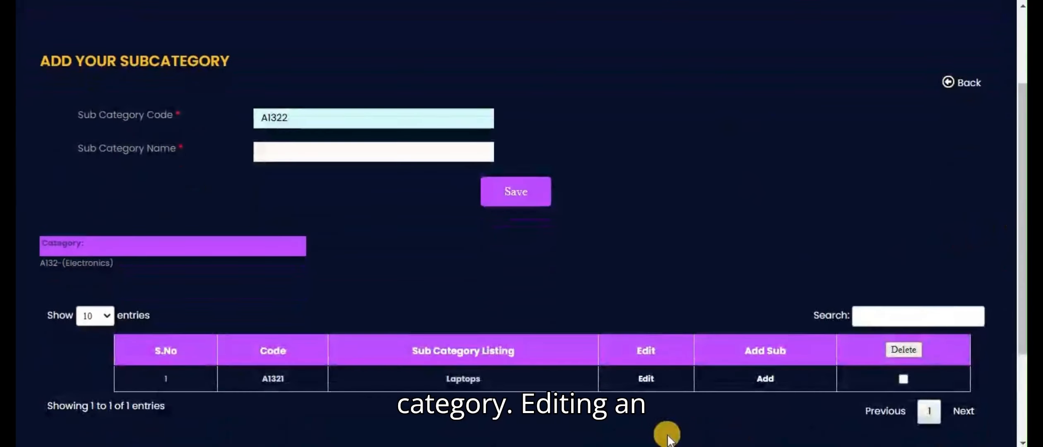
left_click(647, 379)
left_click(305, 272)
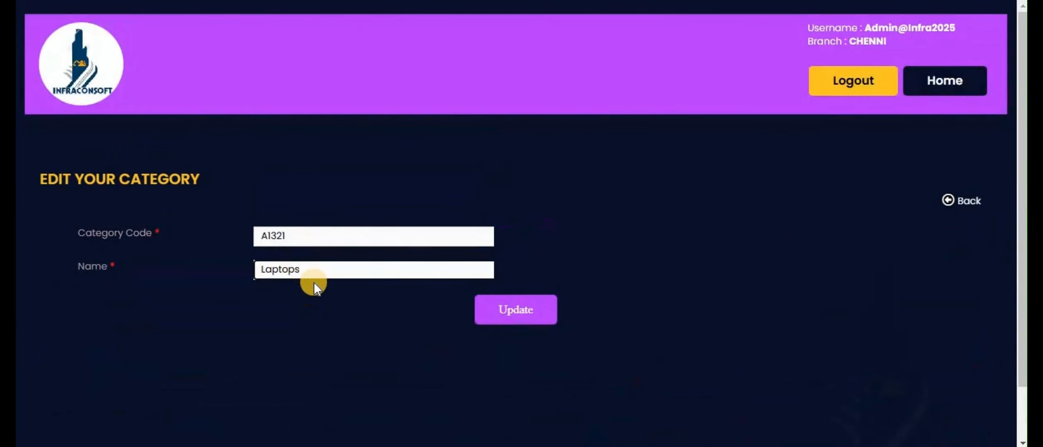
left_click_drag(309, 270, 262, 271)
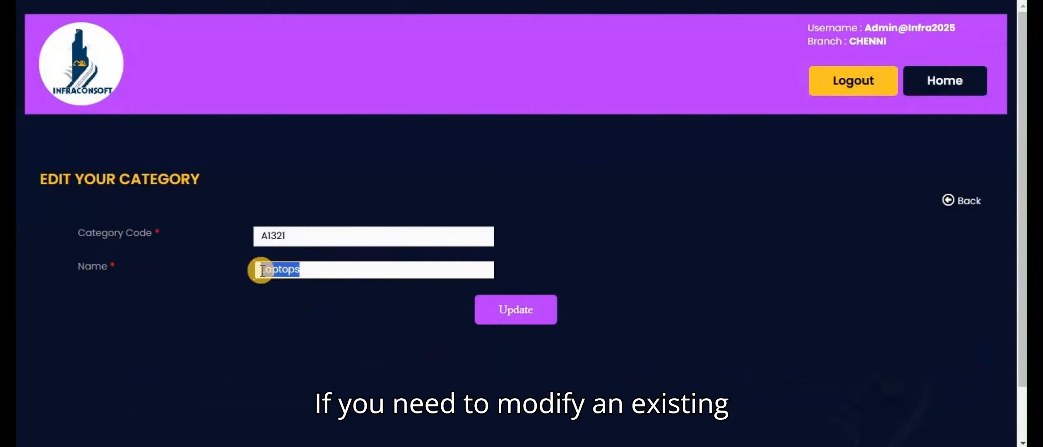
type("gami")
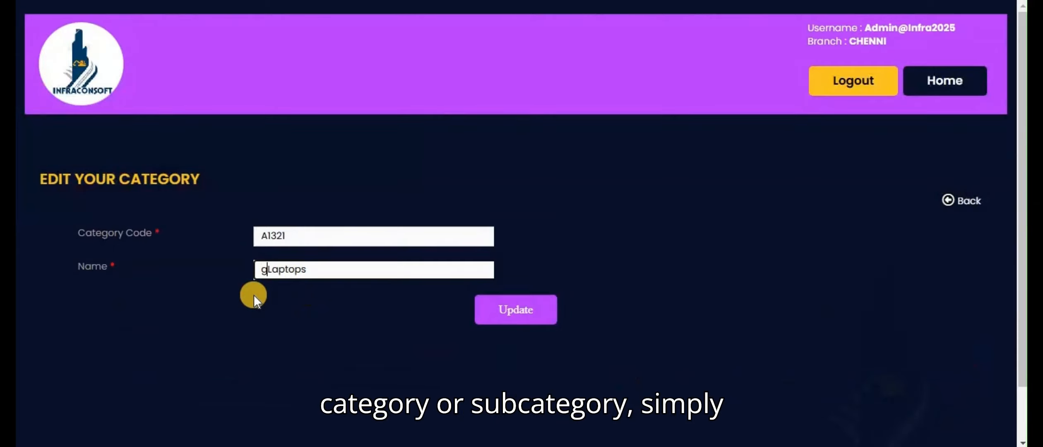
type("ng")
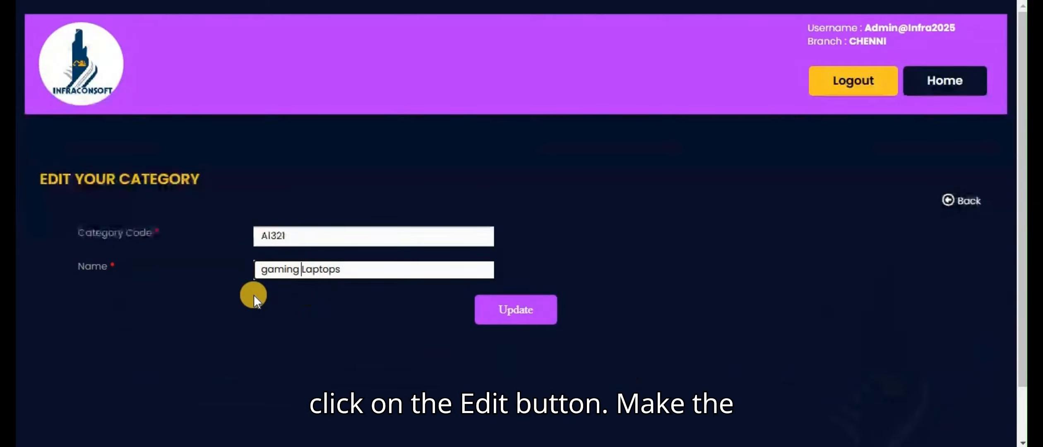
left_click(482, 314)
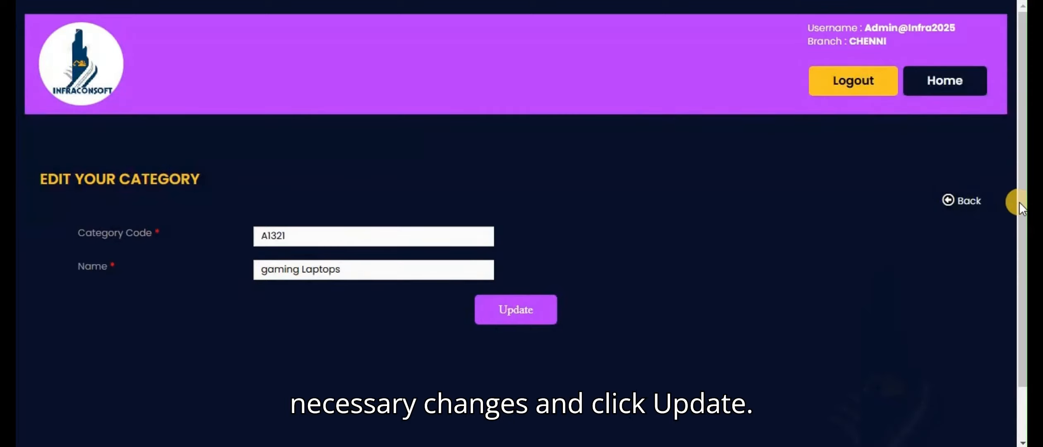
left_click(658, 56)
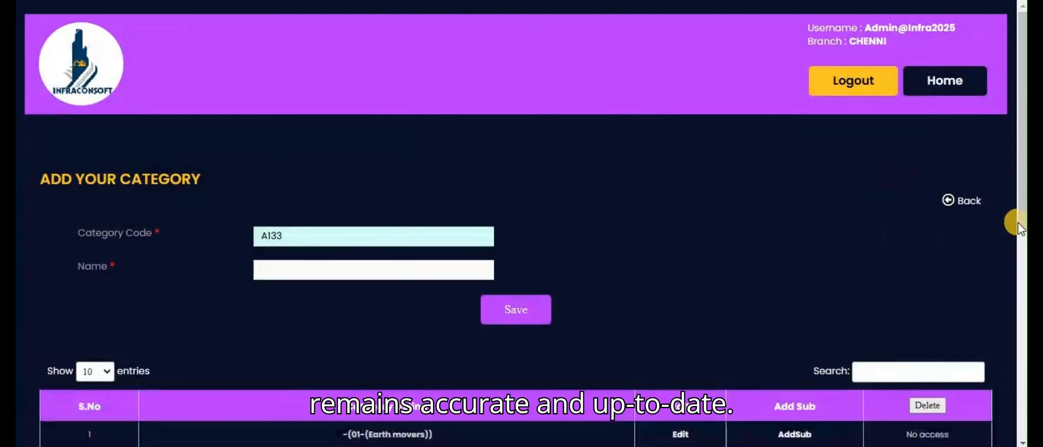
Step: Search the category listing for "ele" and view the subcategories of Electronics
scroll(1023, 219, "down", 5)
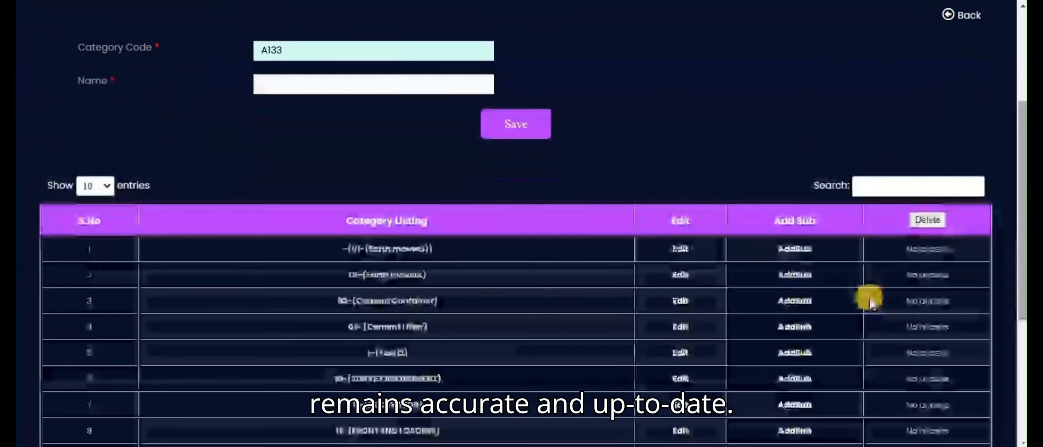
left_click(913, 182)
type("ele")
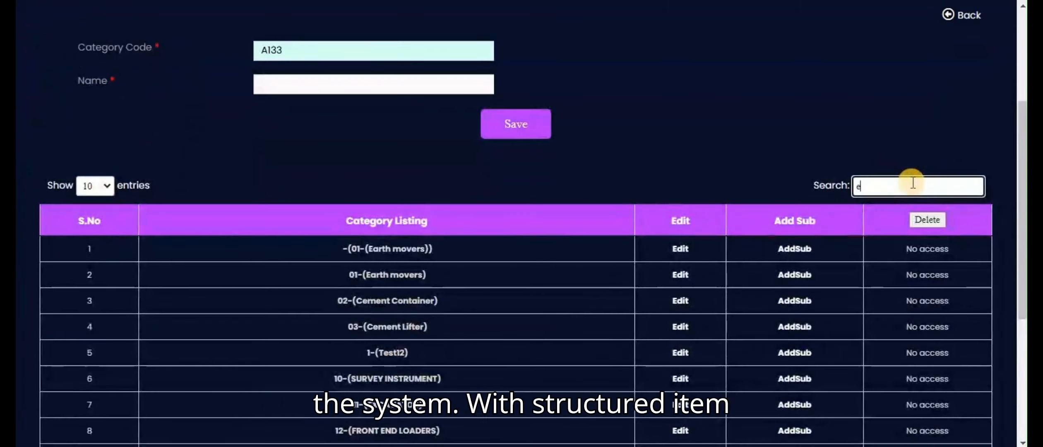
left_click(791, 274)
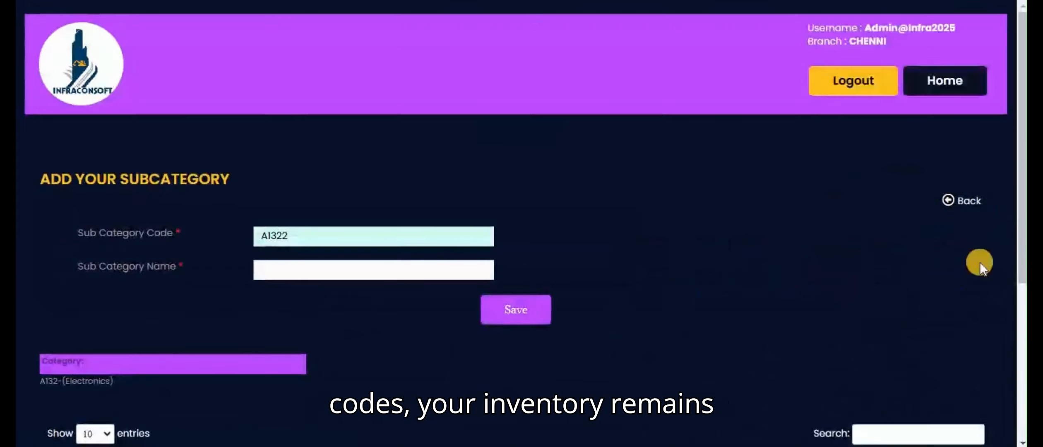
scroll(1023, 265, "down", 3)
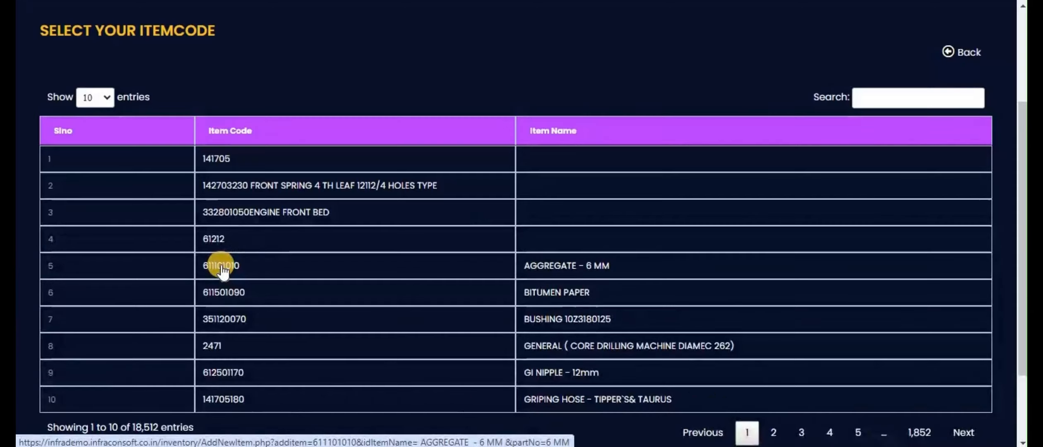
Step: Start an item master entry for item code 611101010, AGGREGATE - 6 MM, with Ton as its unit of measurement
left_click(222, 268)
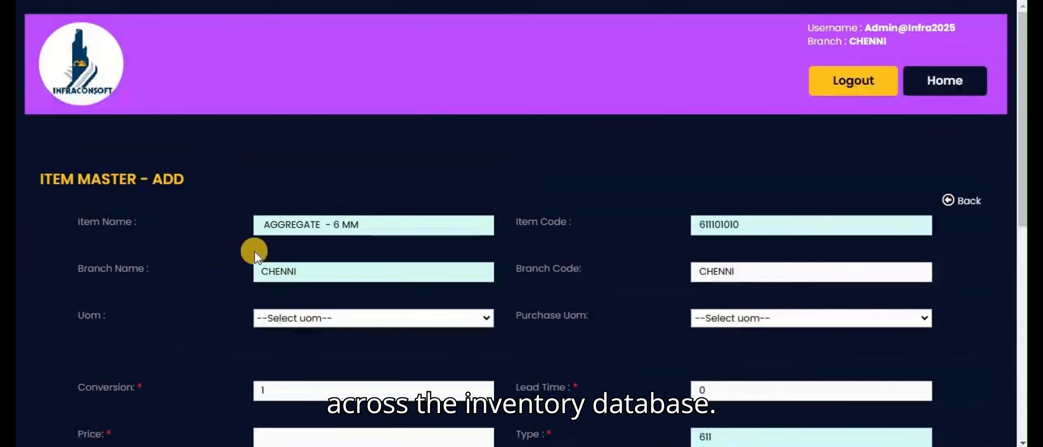
scroll(258, 256, "down", 3)
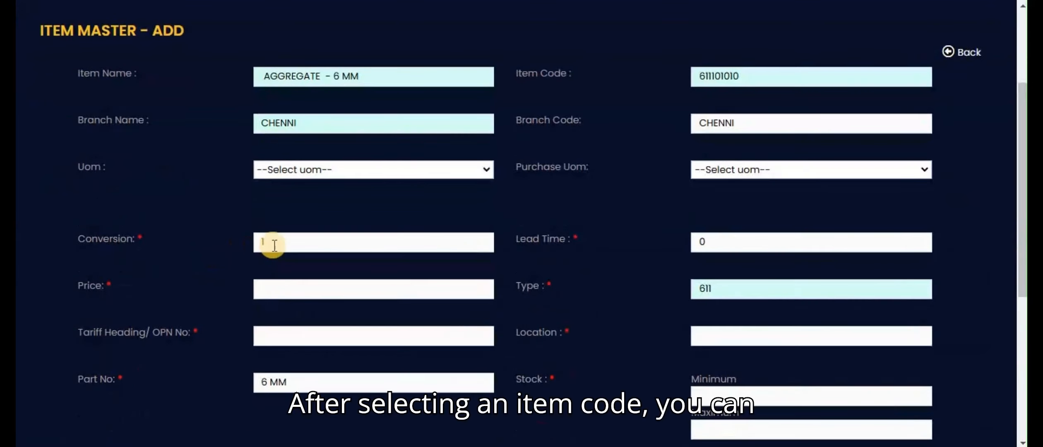
left_click(316, 169)
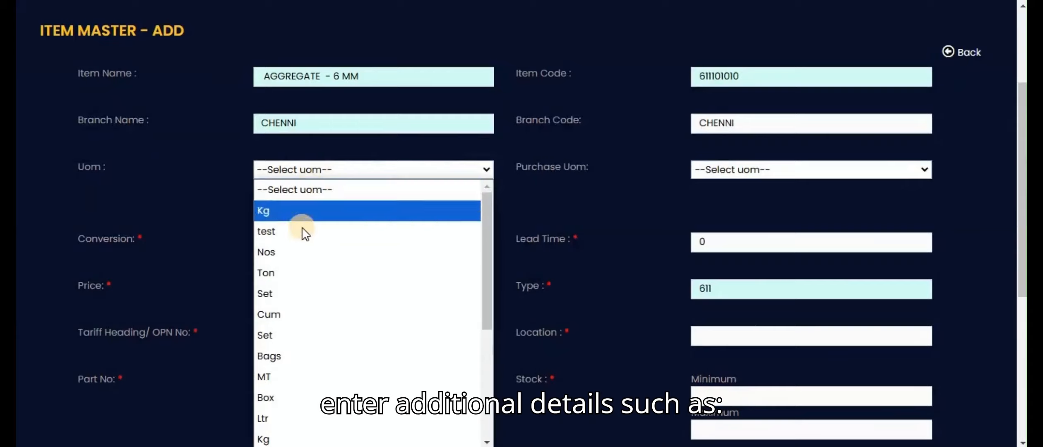
left_click(296, 271)
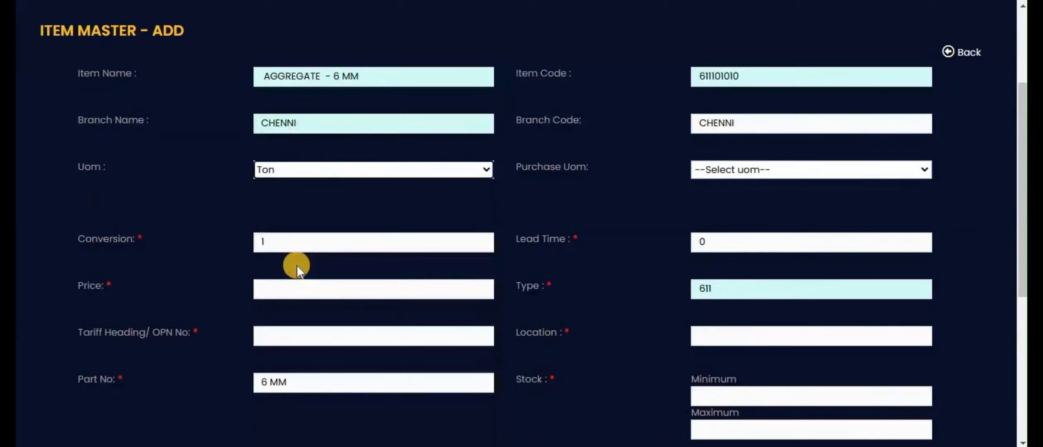
Step: Set the item's price to 1300
left_click(288, 287)
left_click(357, 325)
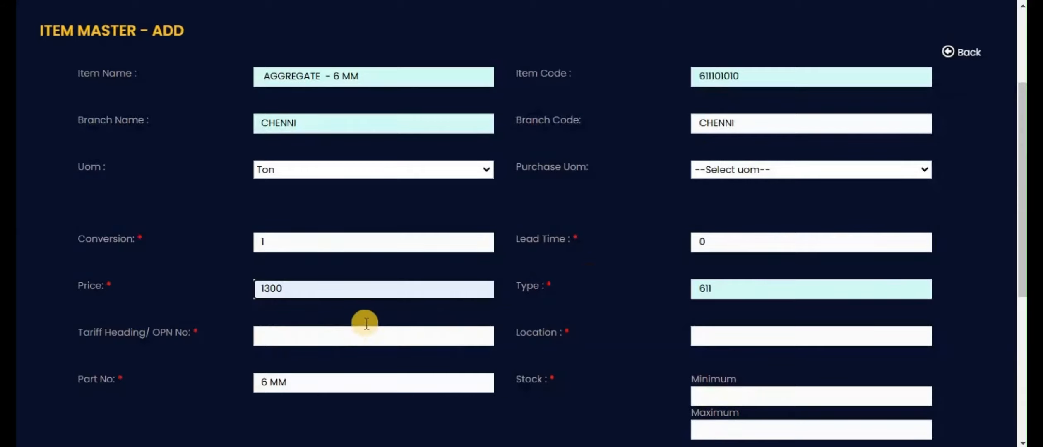
left_click(306, 244)
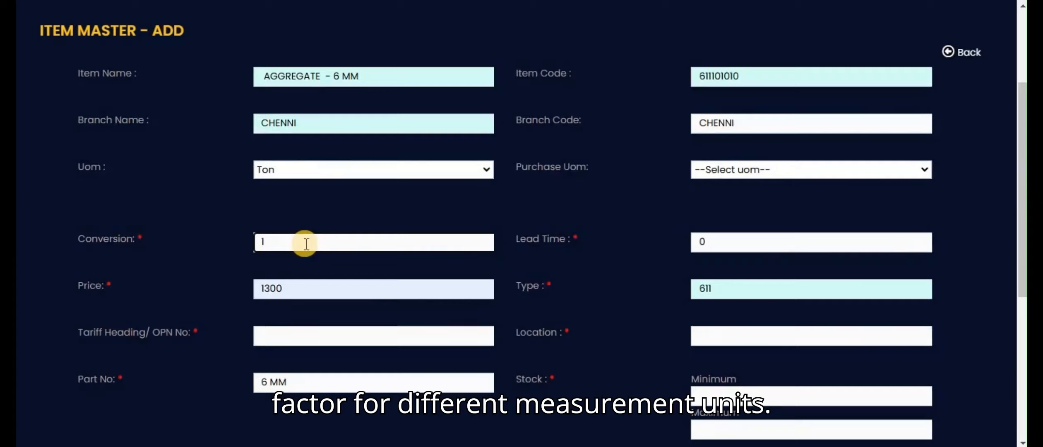
Step: Set the item's minimum stock to 2 and its maximum stock to 6
left_click(733, 388)
left_click(777, 336)
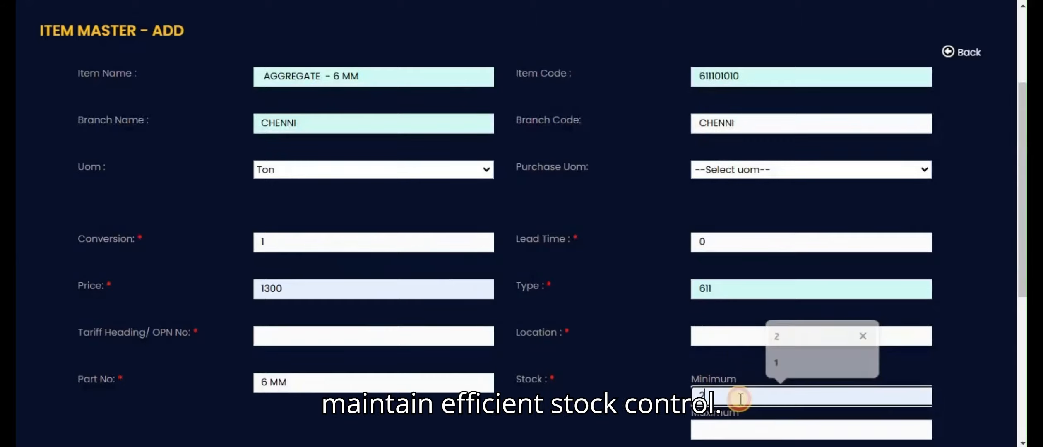
left_click(742, 423)
left_click(777, 396)
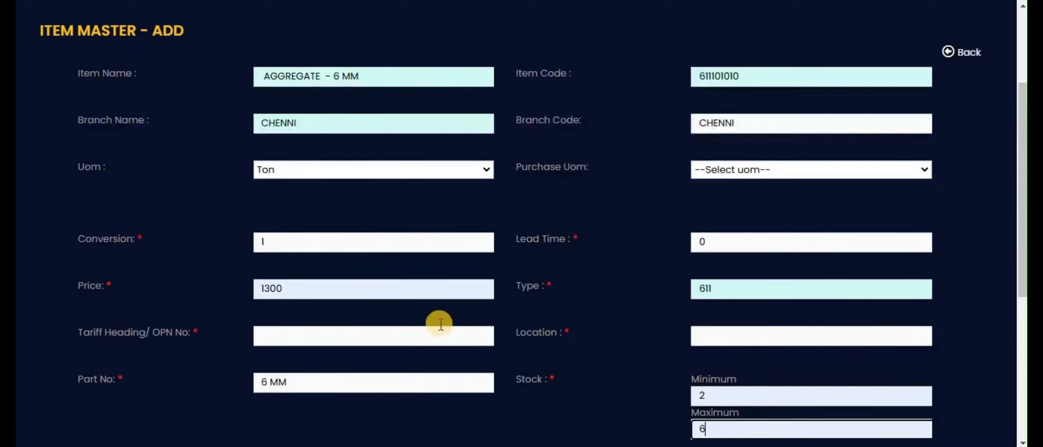
scroll(233, 258, "down", 3)
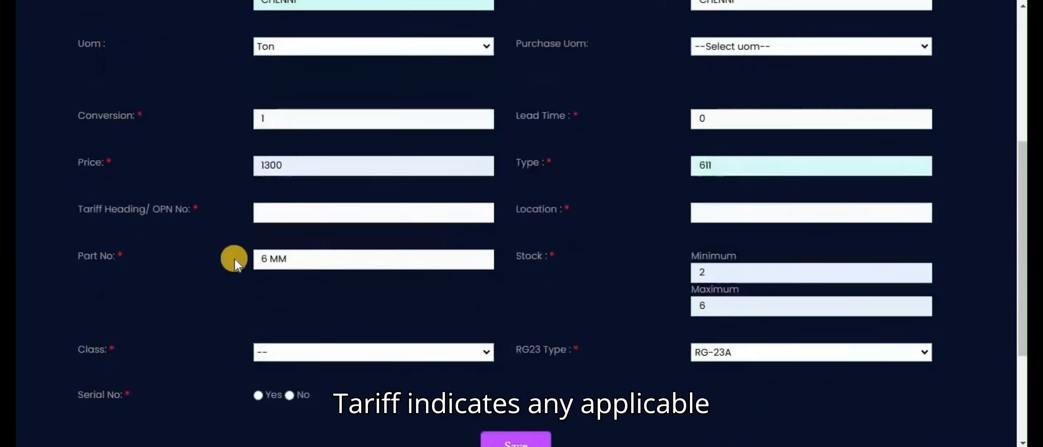
Step: Set the item's Tariff Heading/OPN No to 3
left_click(298, 210)
left_click(337, 248)
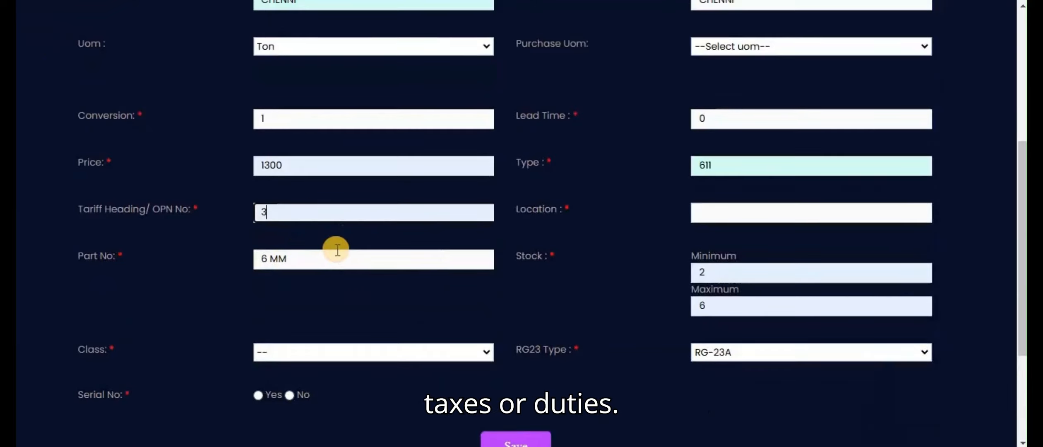
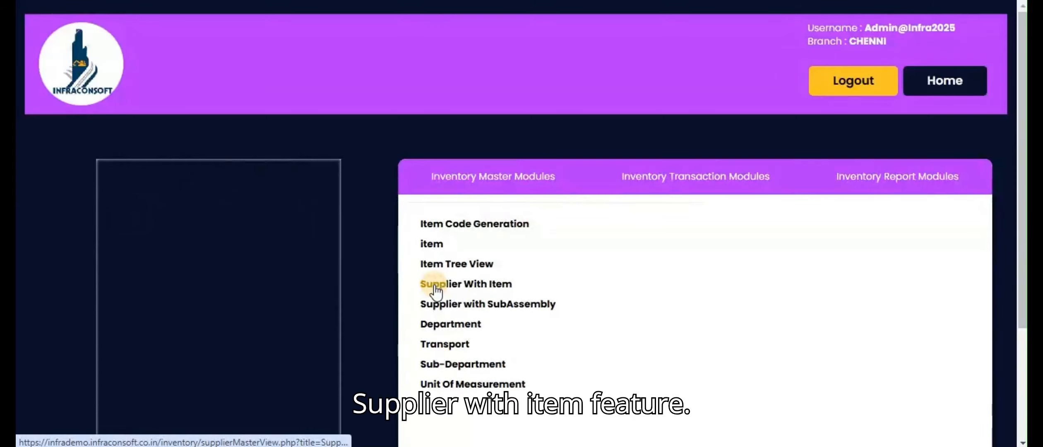
Step: Open the Supplier With Item module and start a new supplier master record
left_click(435, 286)
scroll(432, 270, "down", 2)
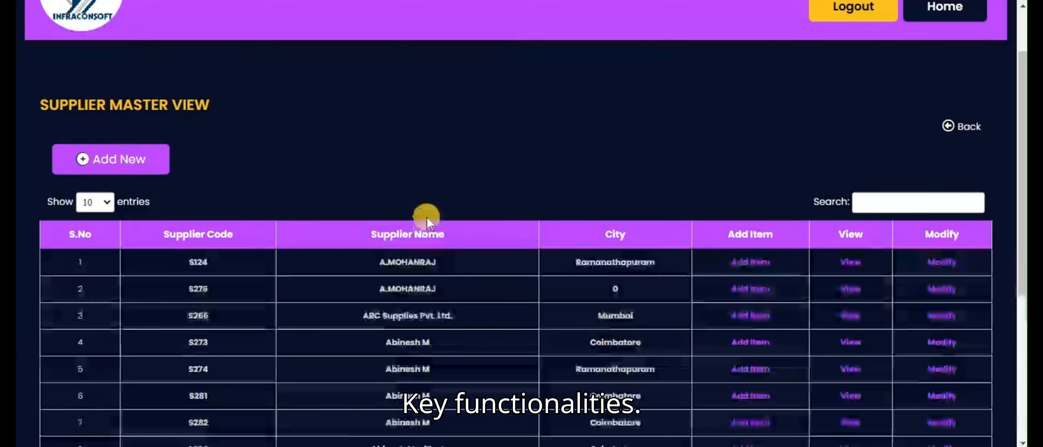
left_click(136, 163)
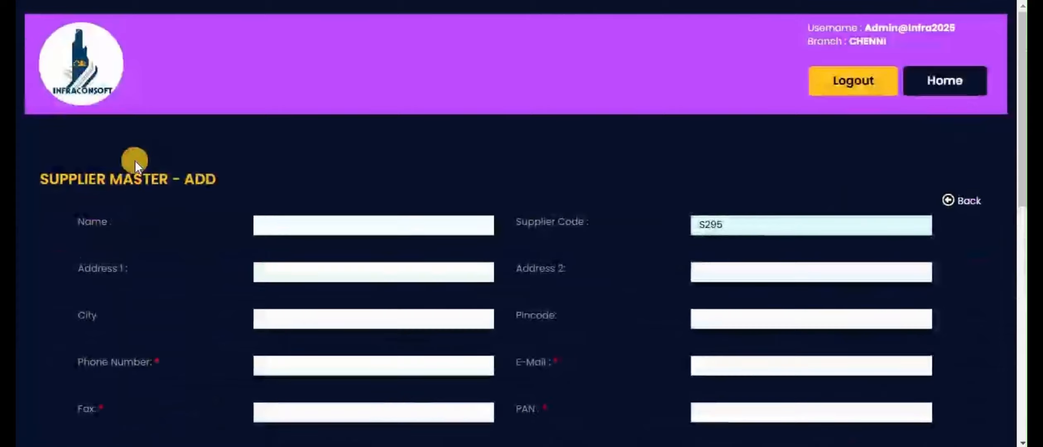
scroll(300, 228, "down", 2)
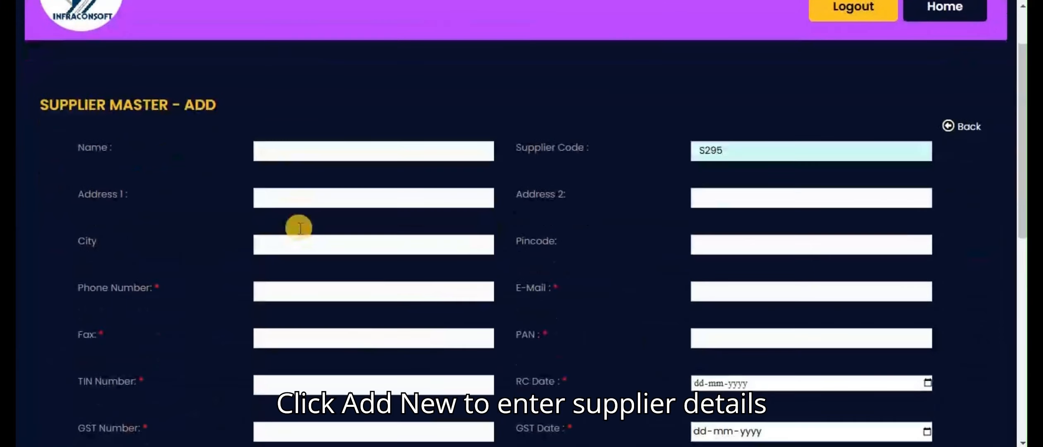
Step: Fill in the supplier's name, both addresses, city, pincode, phone number and e-mail from the saved contact details
left_click(273, 157)
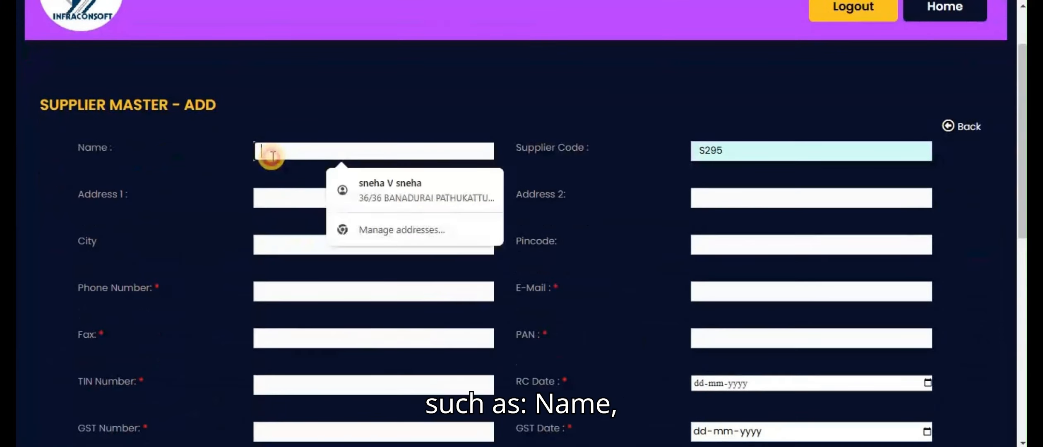
left_click(359, 189)
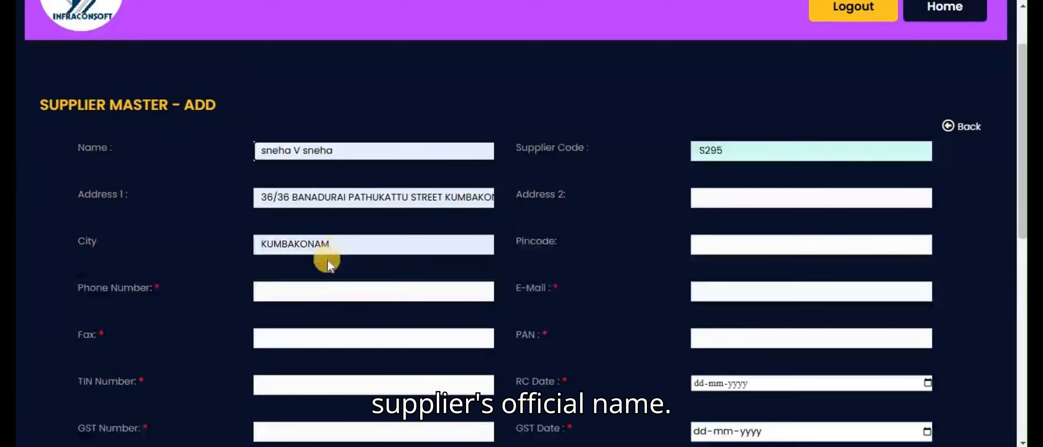
left_click(294, 290)
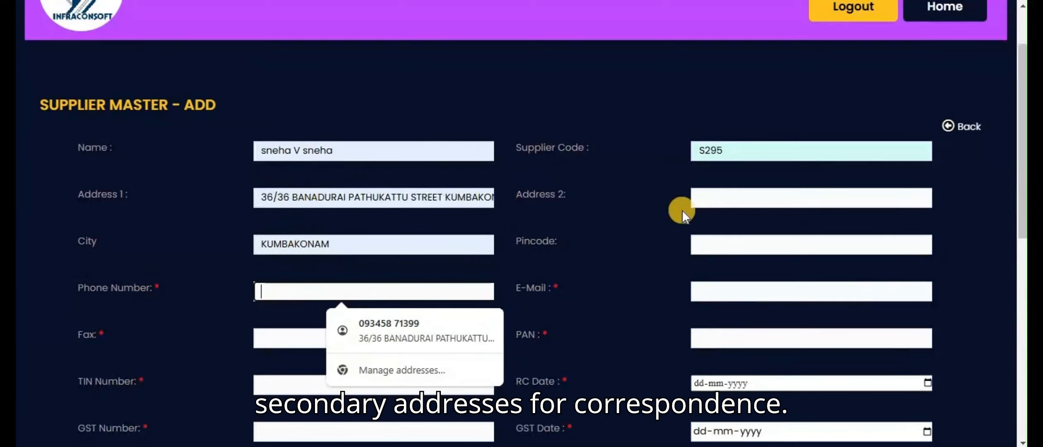
left_click(699, 201)
left_click(808, 235)
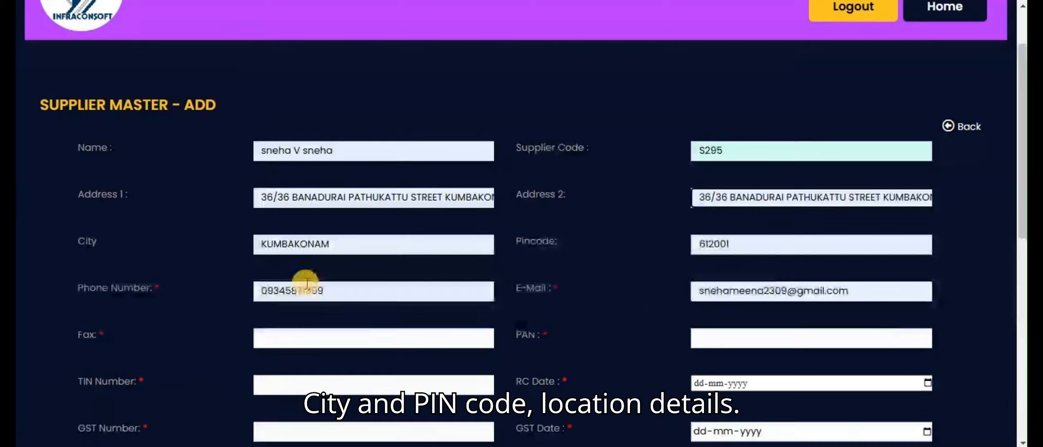
Step: Enter the supplier's fax number and PAN from the previously used entries
scroll(307, 285, "down", 3)
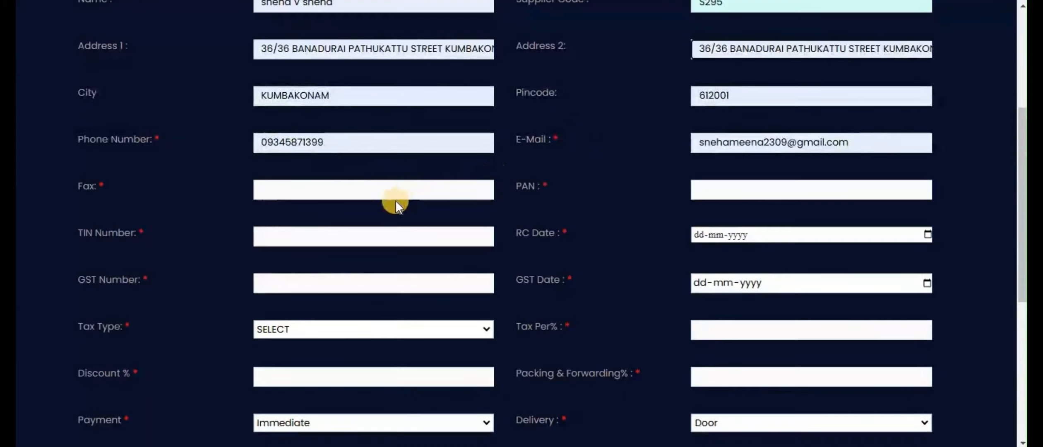
left_click(349, 190)
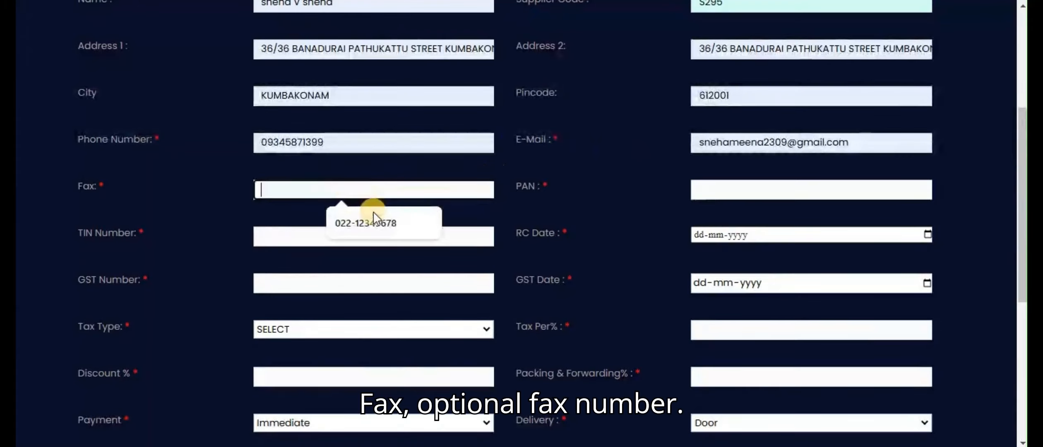
left_click(377, 219)
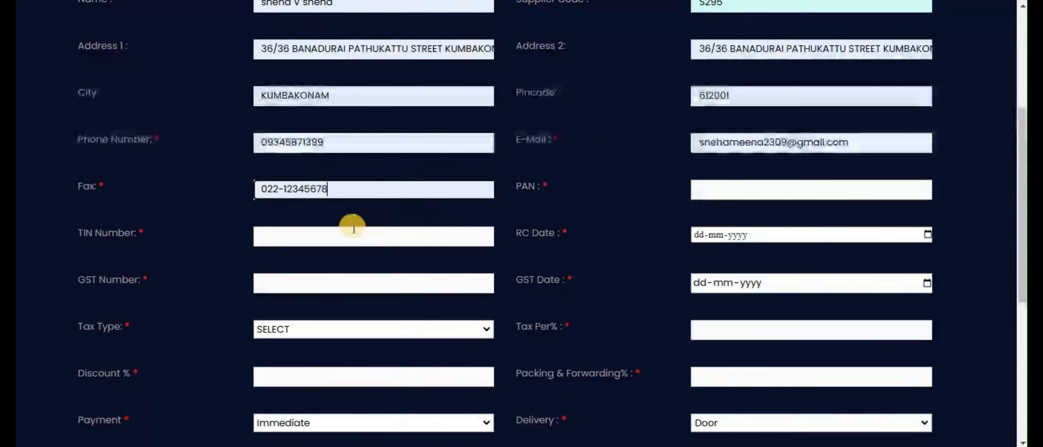
left_click(741, 191)
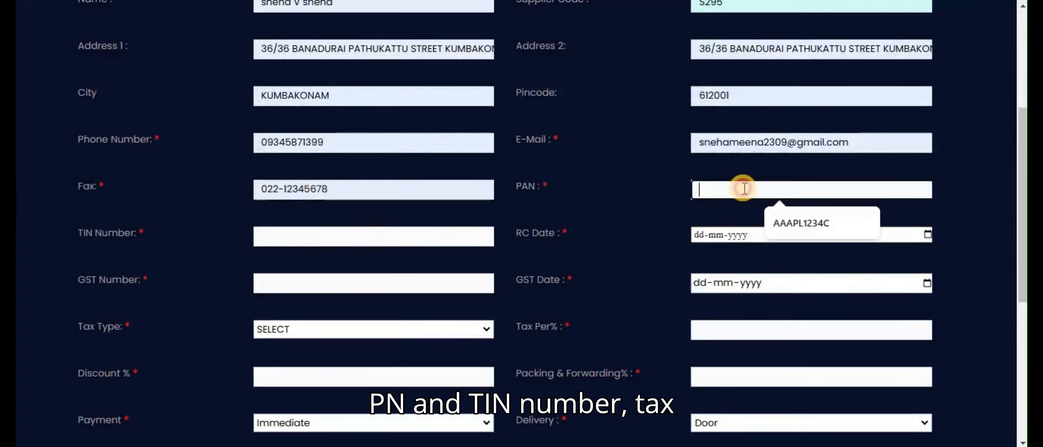
left_click(780, 224)
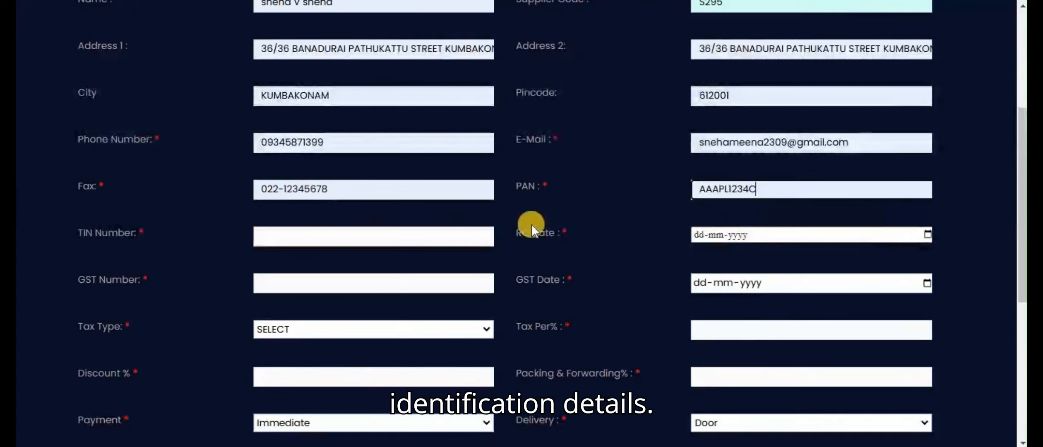
Step: Enter the supplier's TIN number and set the RC date to 20-02-2025
left_click(364, 239)
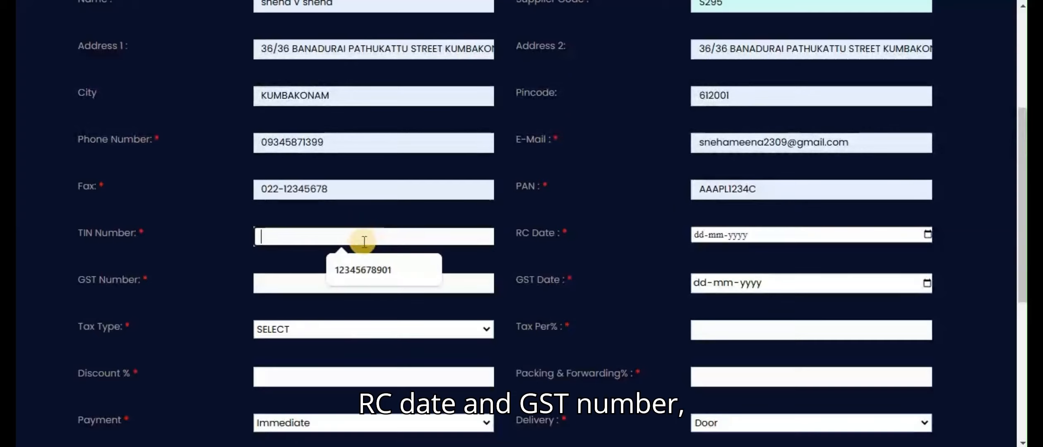
left_click(376, 265)
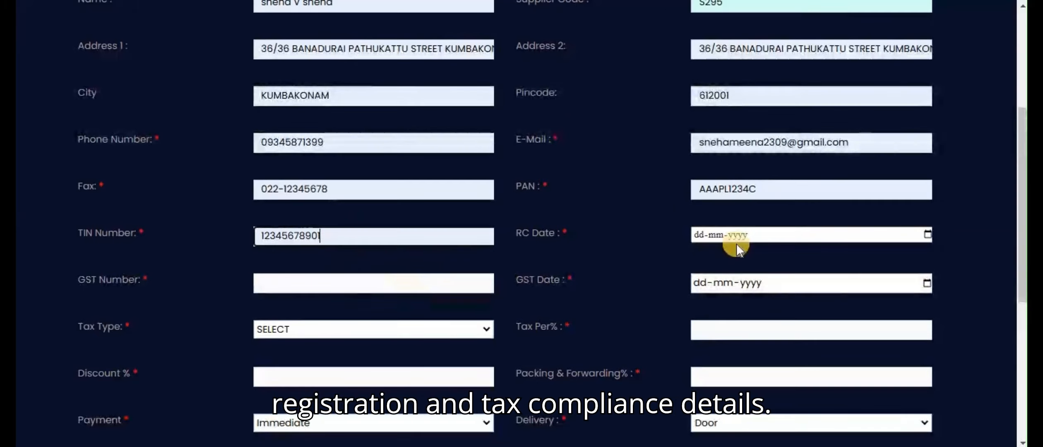
left_click(928, 236)
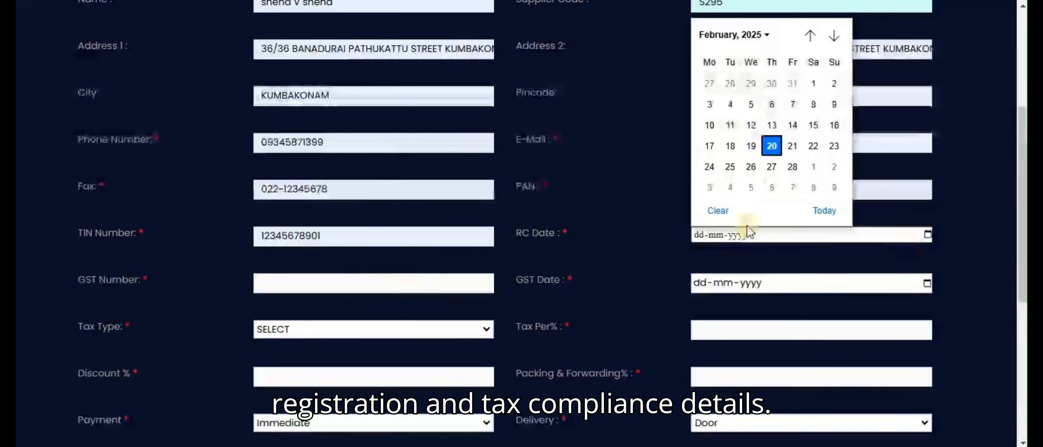
left_click(771, 147)
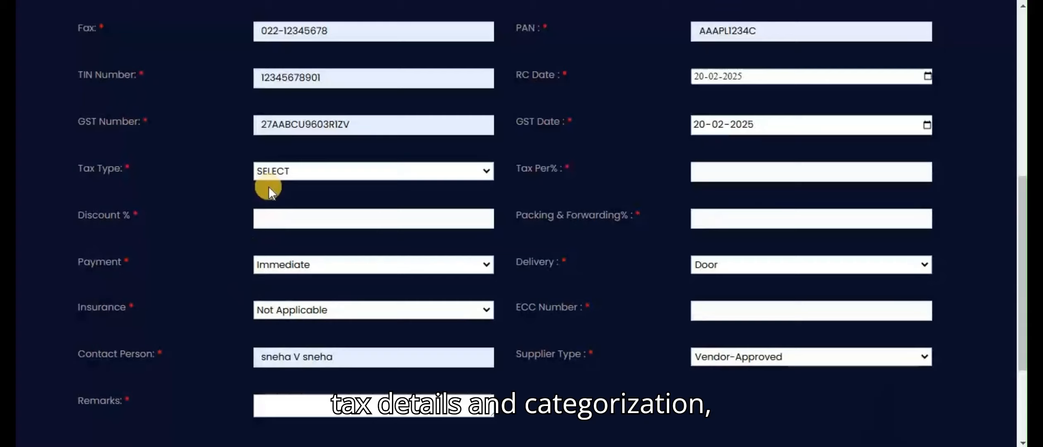
Step: Set the supplier's tax type to GST and the tax percentage to 18
left_click(273, 171)
left_click(274, 205)
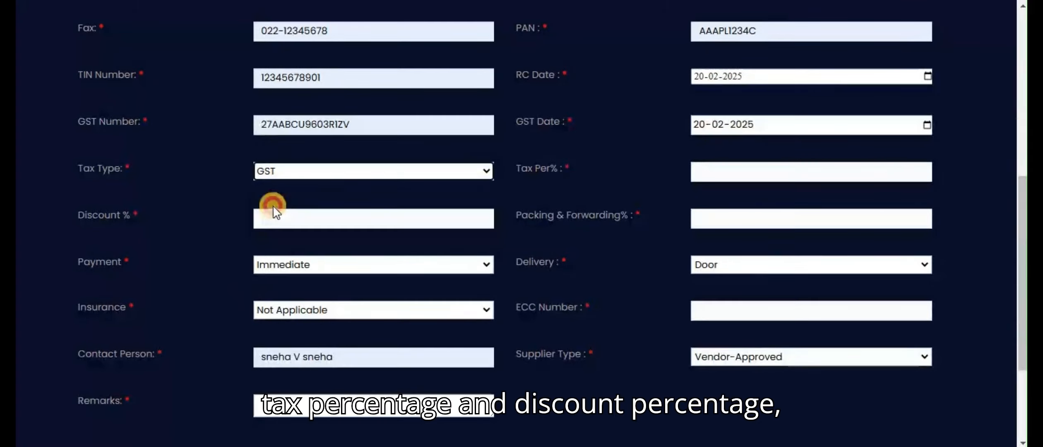
left_click(704, 172)
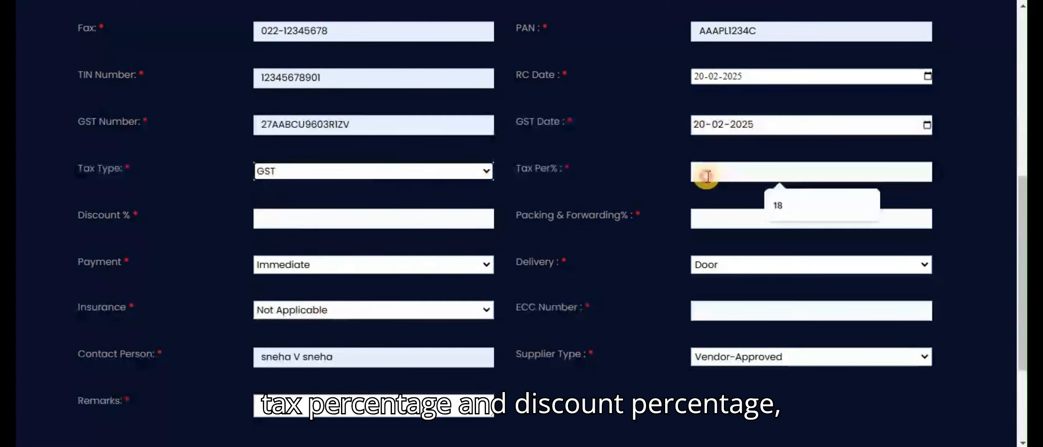
left_click(774, 204)
Step: Set the supplier's discount to 2% and packing and forwarding to 5%
left_click(326, 217)
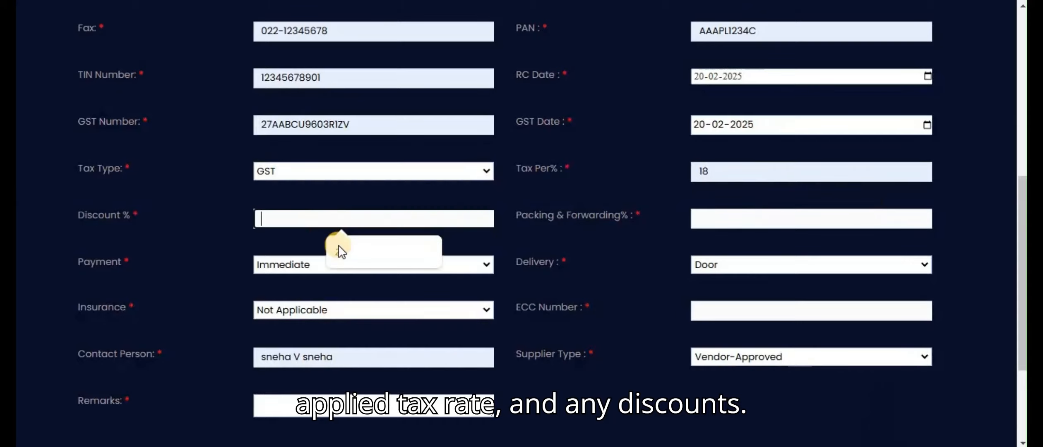
left_click(345, 248)
left_click(719, 221)
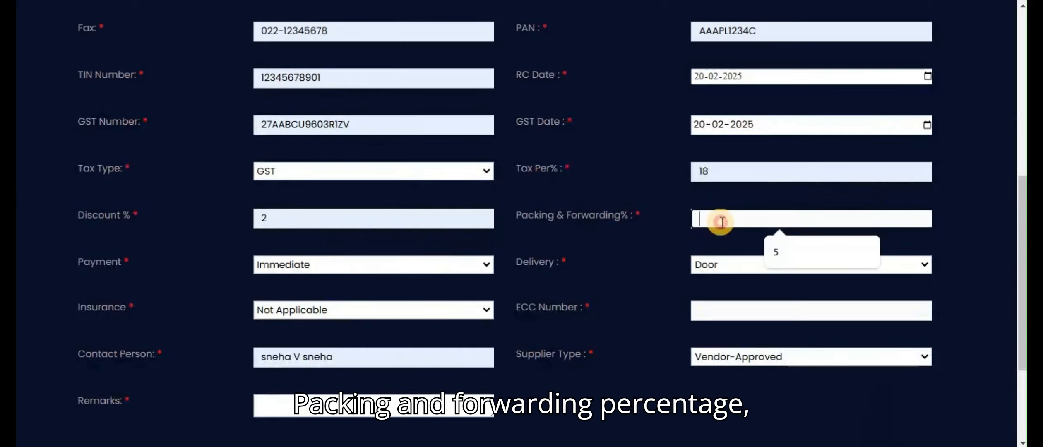
left_click(766, 250)
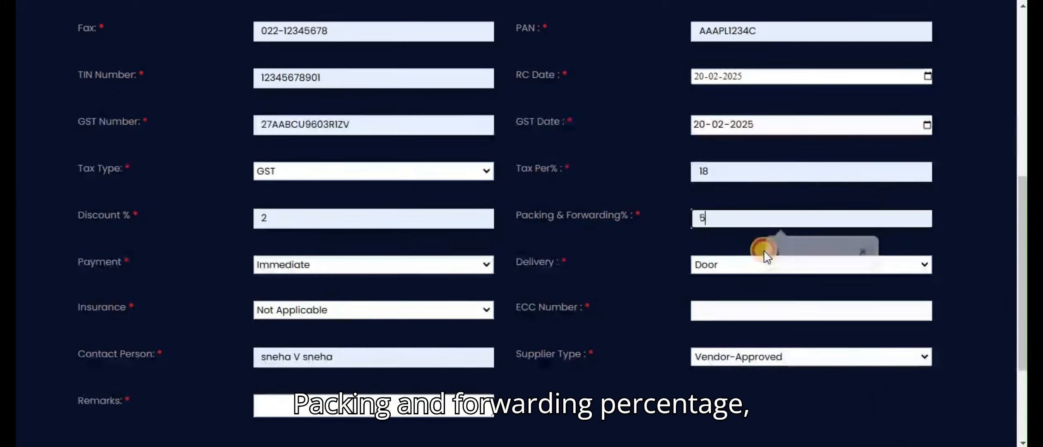
Step: Set the supplier's payment terms to 30 Days and delivery to Door
left_click(356, 267)
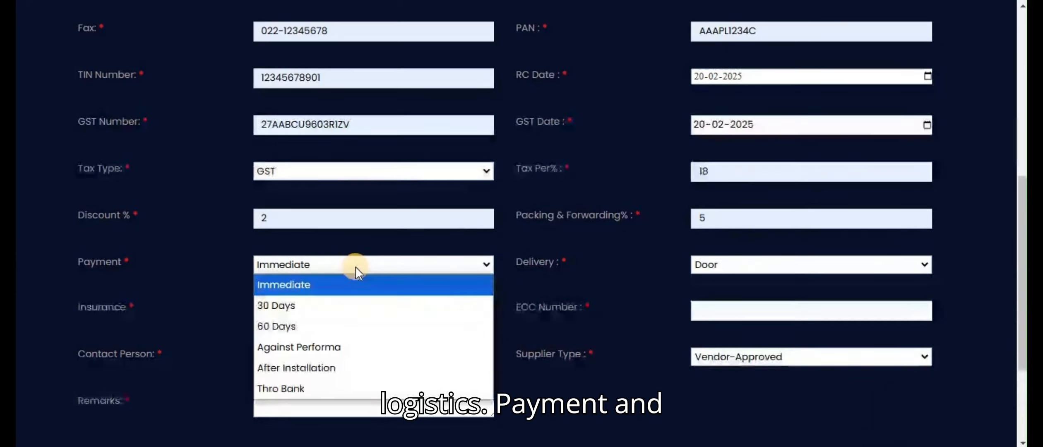
left_click(346, 306)
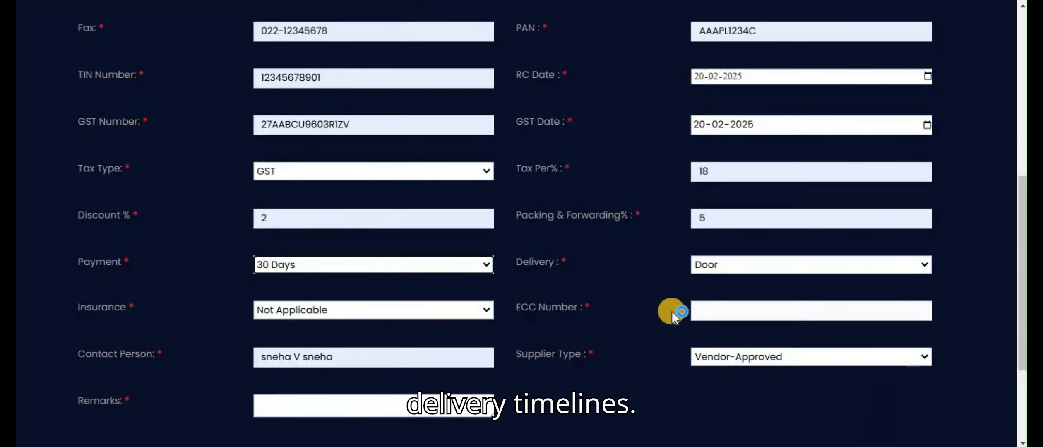
left_click(728, 268)
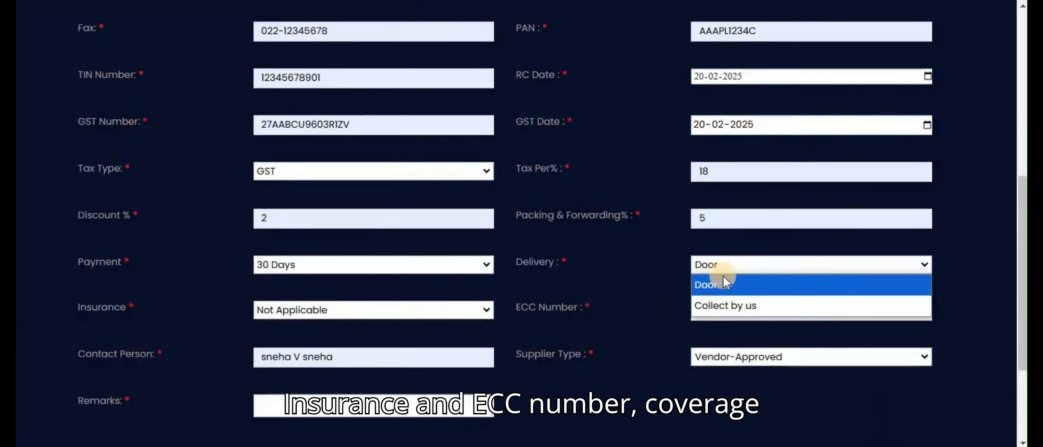
left_click(722, 285)
Step: Set the supplier's insurance to Not Applicable and enter the ECC number
left_click(395, 310)
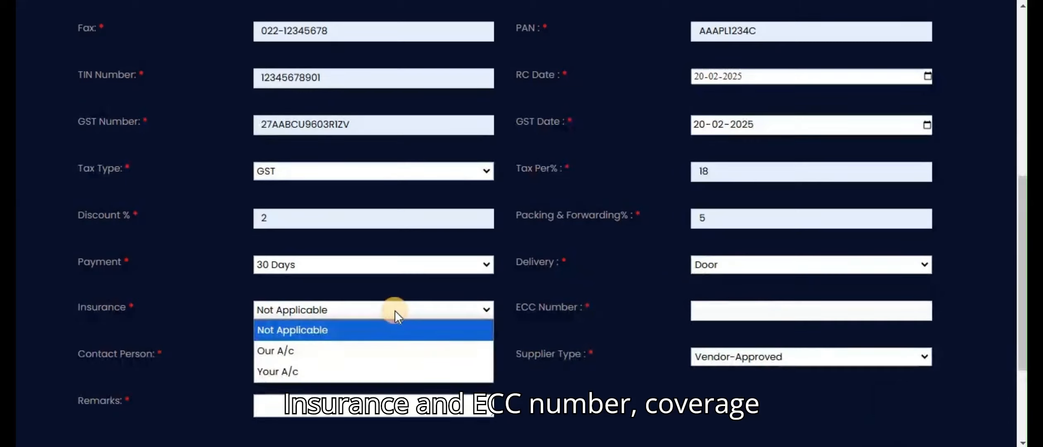
left_click(382, 332)
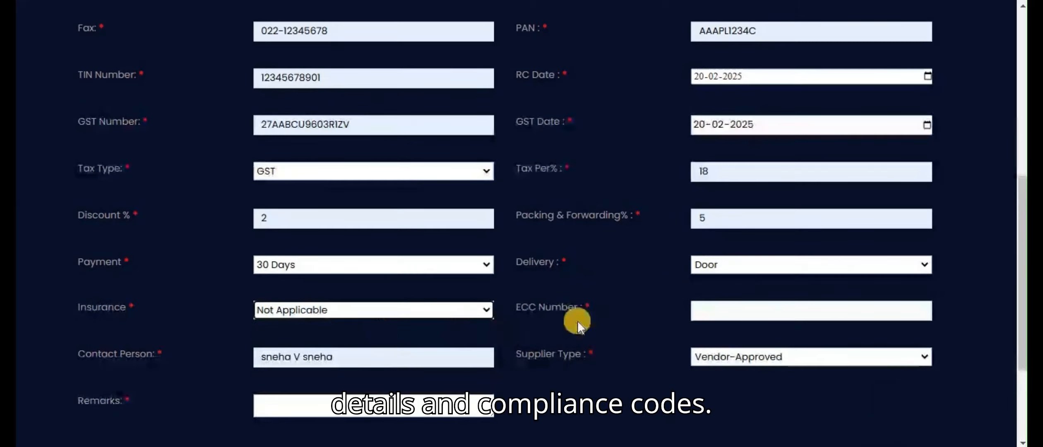
left_click(699, 307)
left_click(793, 343)
Step: Shorten the contact person's name by removing its last word
left_click(383, 361)
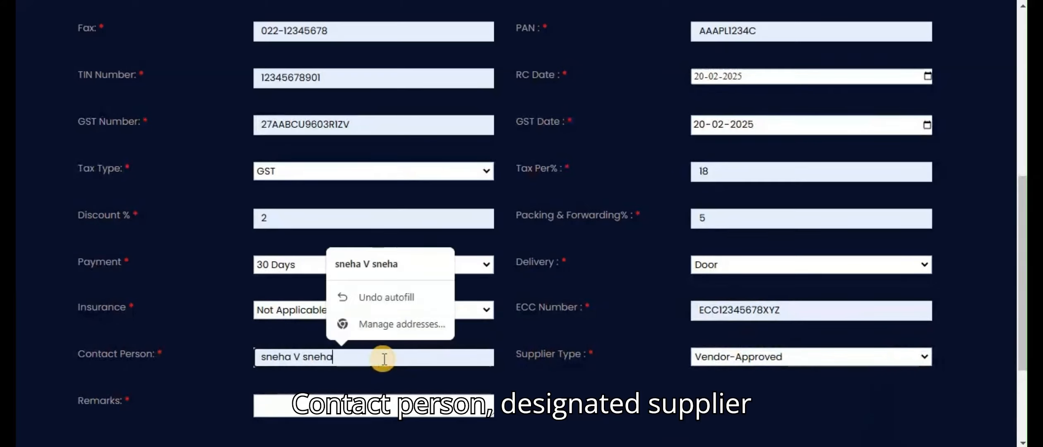
key("BackSpace")
key("BackSpace")
key("BackSpace")
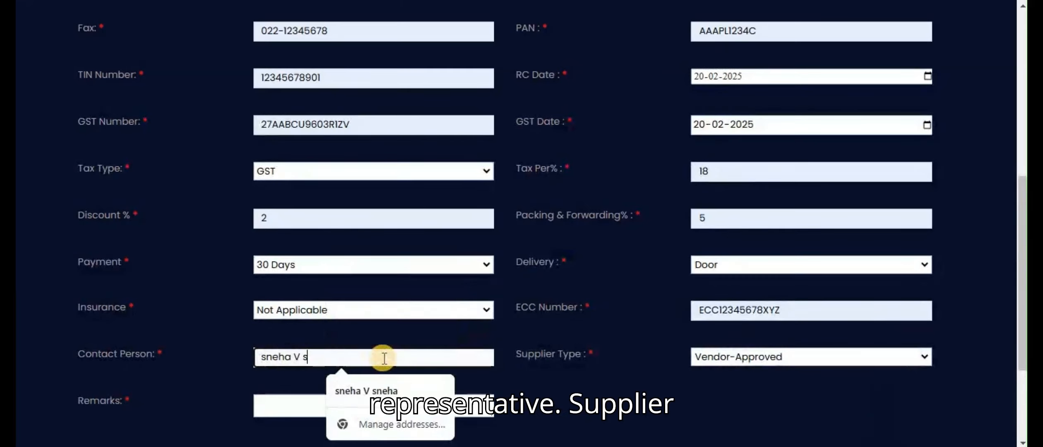
Step: Keep the supplier type as Vendor-Approved and enter "good" as the remark
left_click(744, 357)
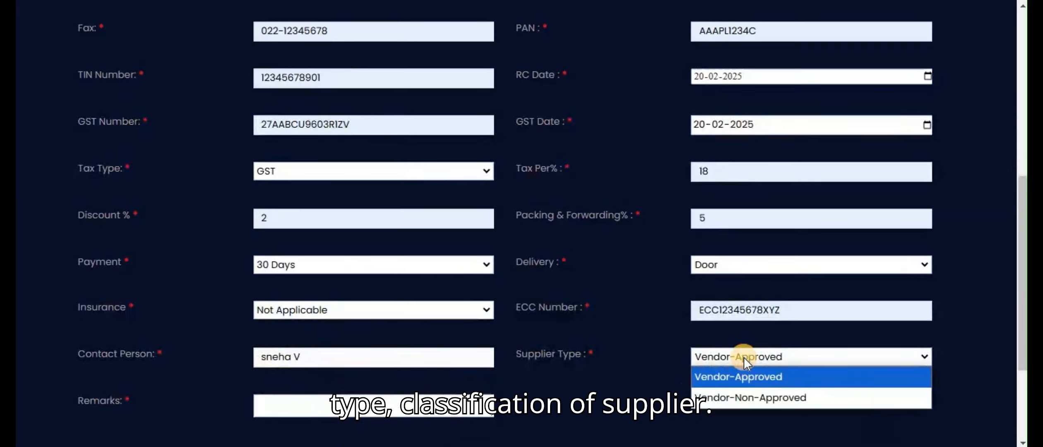
left_click(385, 412)
left_click(384, 412)
type("goo")
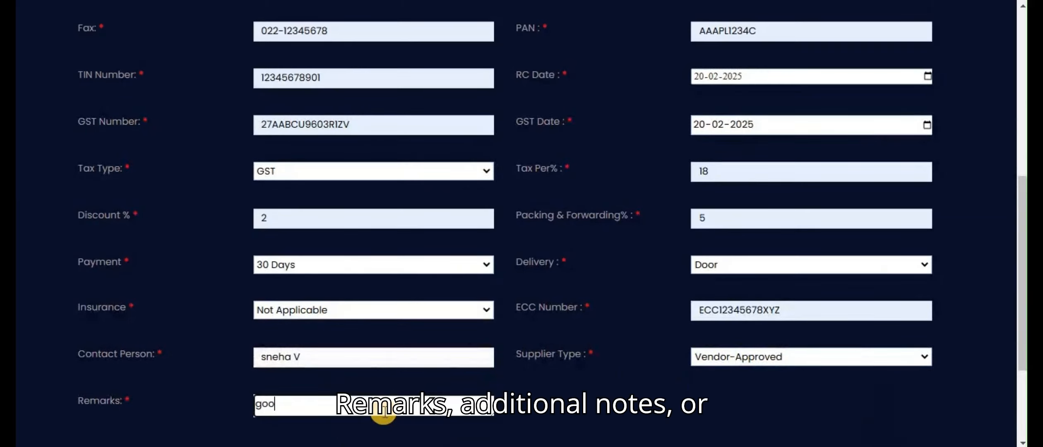
type("d")
Step: Save the new supplier record and return to the supplier list
left_click_drag(1023, 244, 1023, 287)
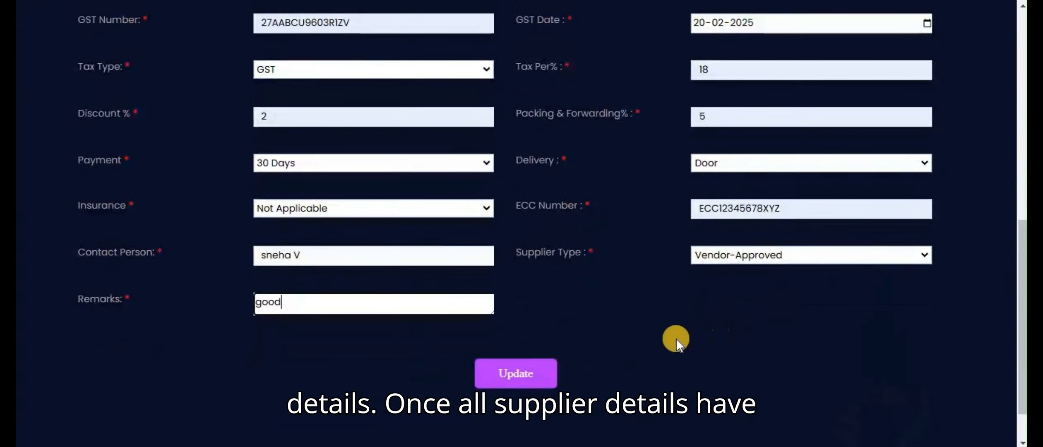
left_click(524, 372)
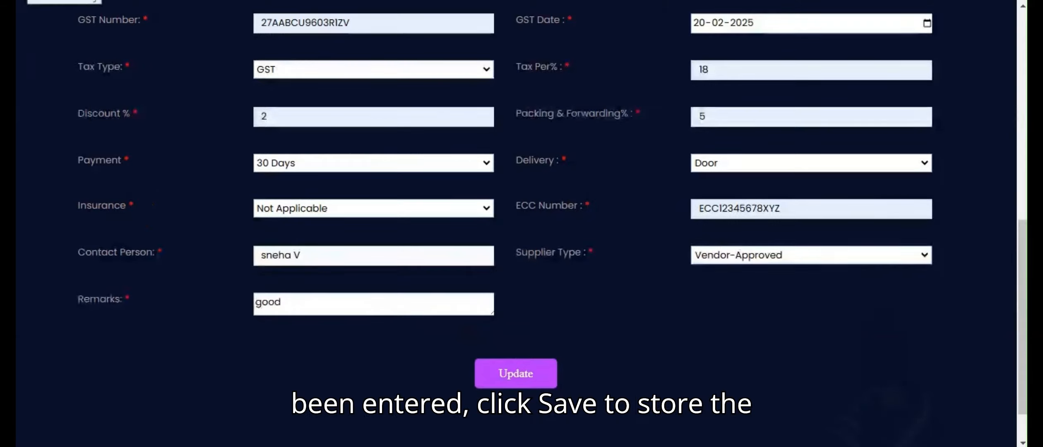
left_click(643, 55)
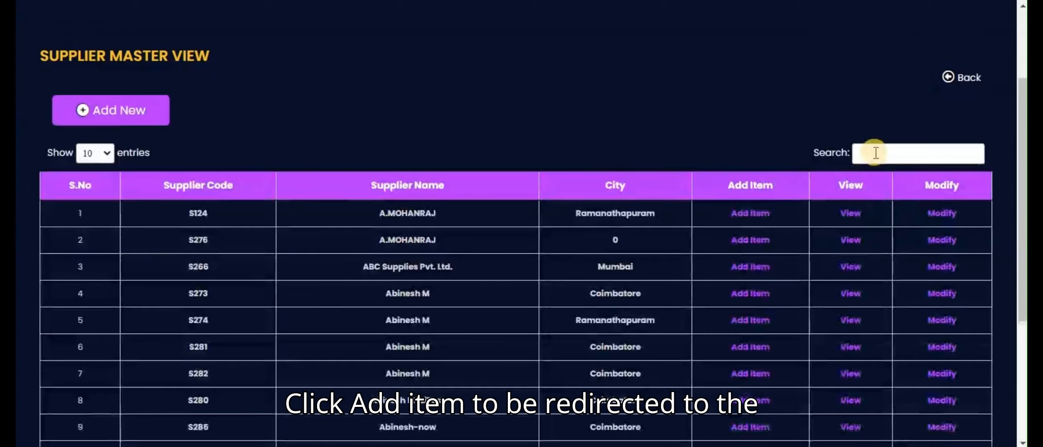
Step: Filter the supplier list by "sn" and add item 117106140 (HOSE-155EC-61861) to the KUMBAKONAM supplier S295
left_click(871, 156)
type("sn")
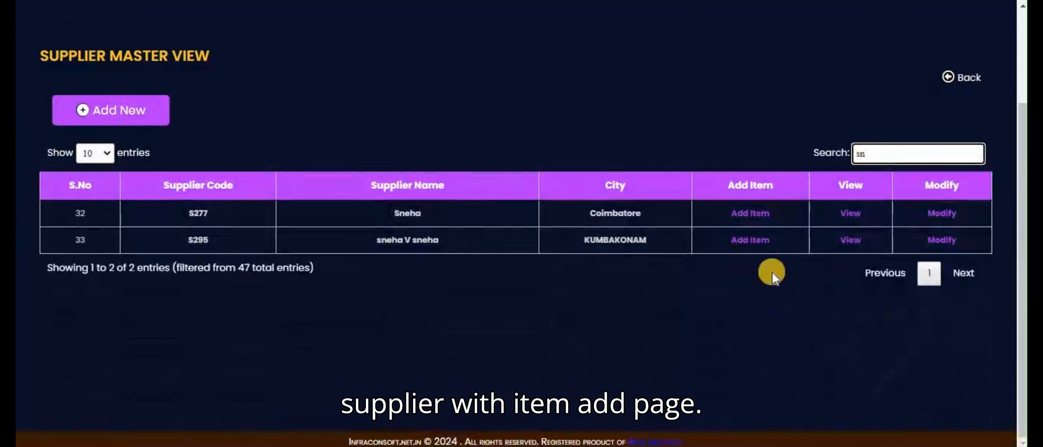
left_click(750, 240)
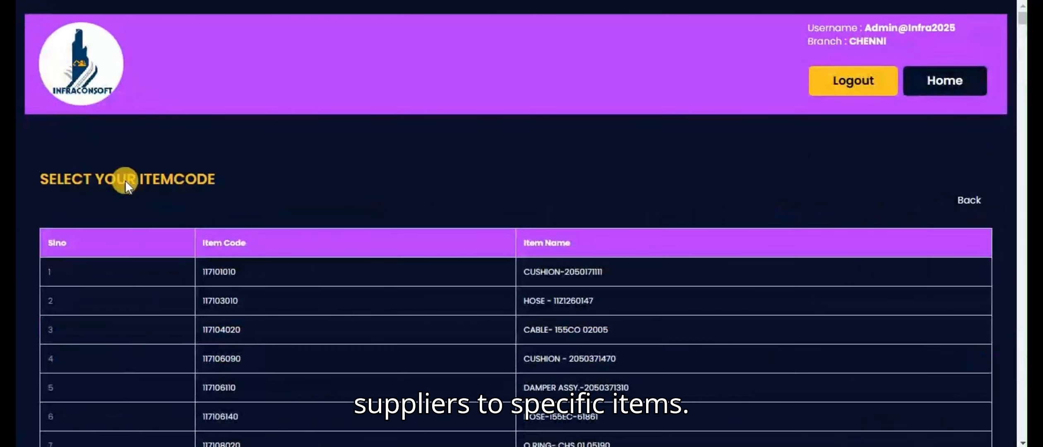
scroll(246, 238, "down", 4)
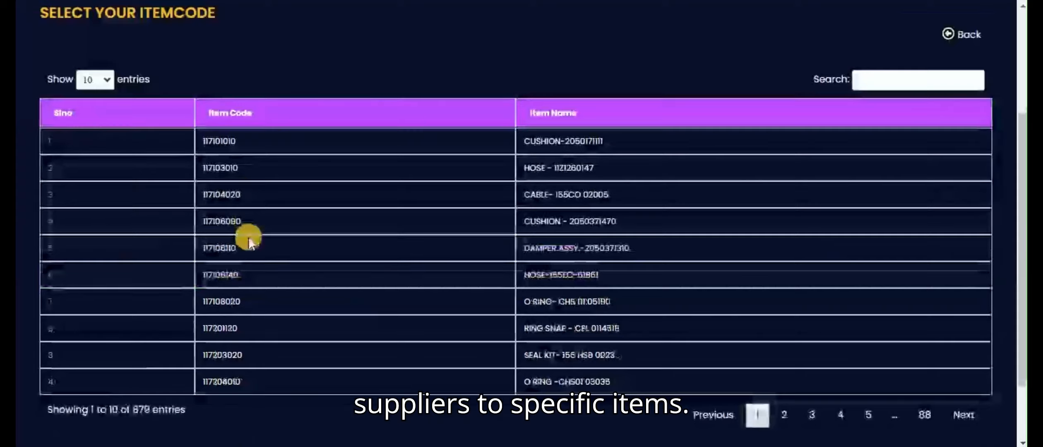
left_click(215, 275)
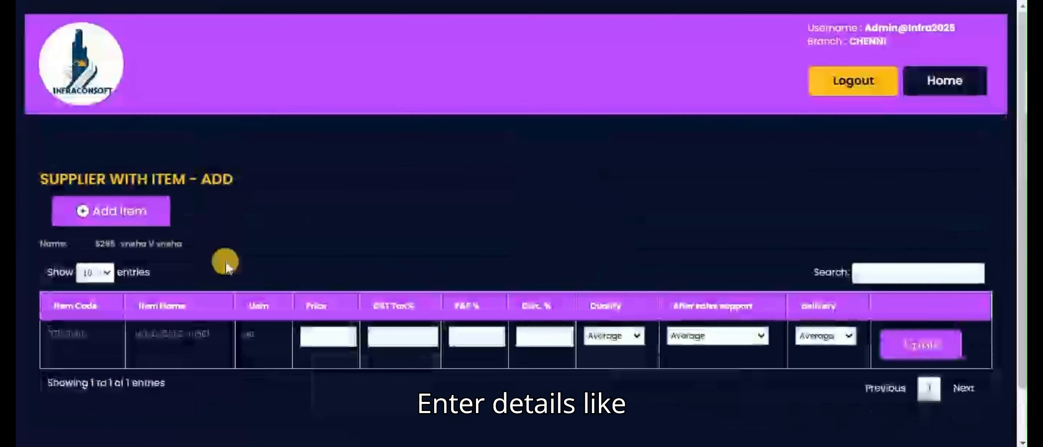
Step: Enter price 10000, GST tax 18%, P&F 5% and discount 10% for the HOSE-155EC-61861 item
left_click(320, 337)
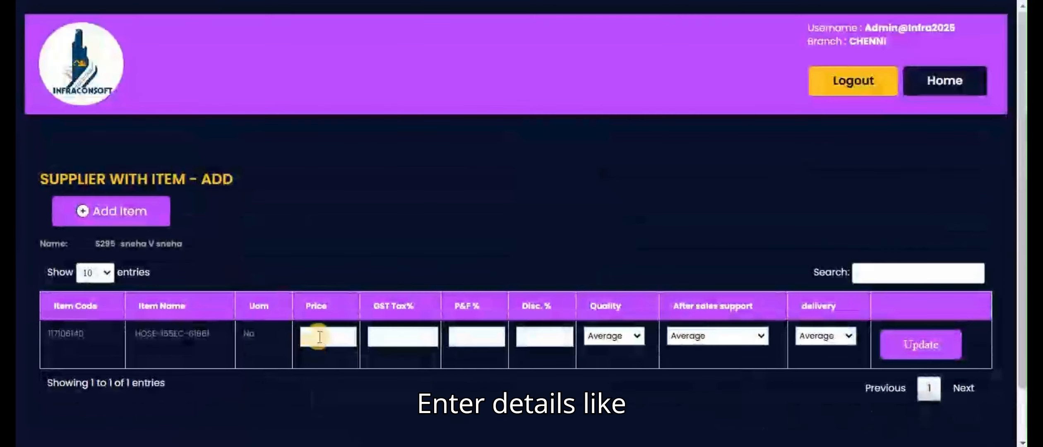
left_click(338, 375)
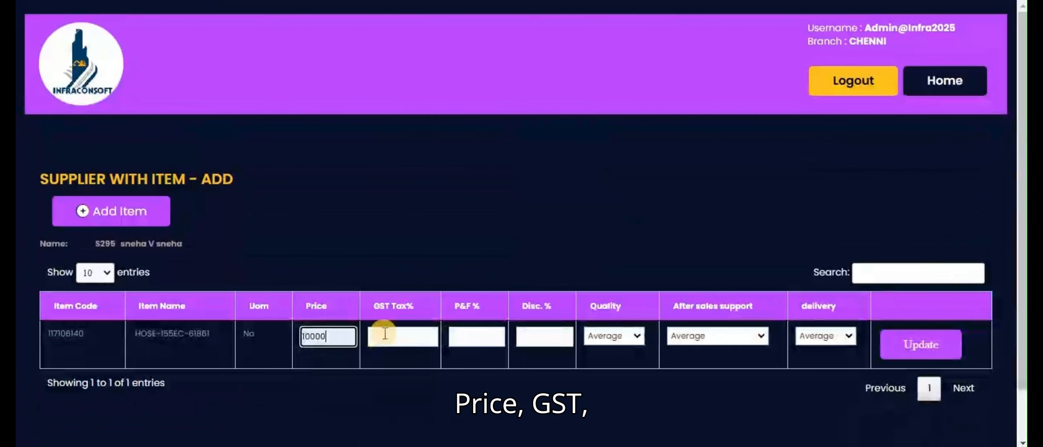
left_click(385, 336)
left_click(403, 359)
left_click(455, 339)
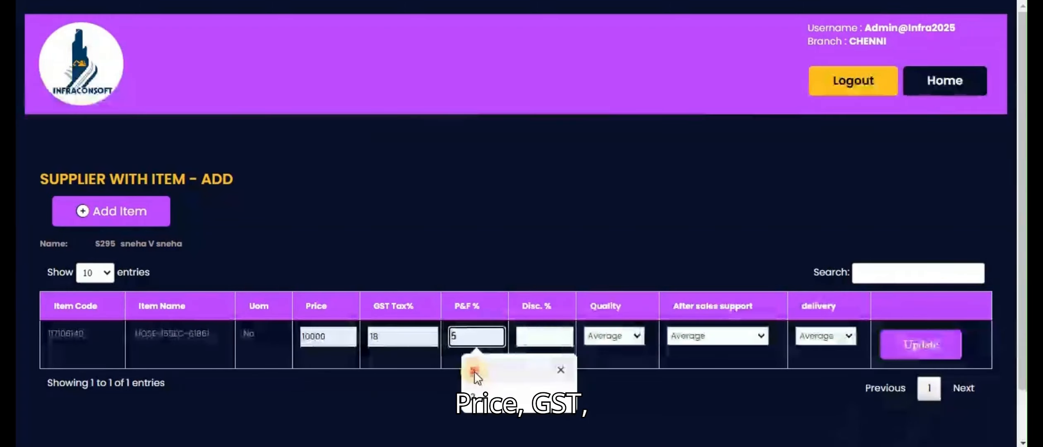
left_click(474, 370)
left_click(535, 337)
left_click(546, 370)
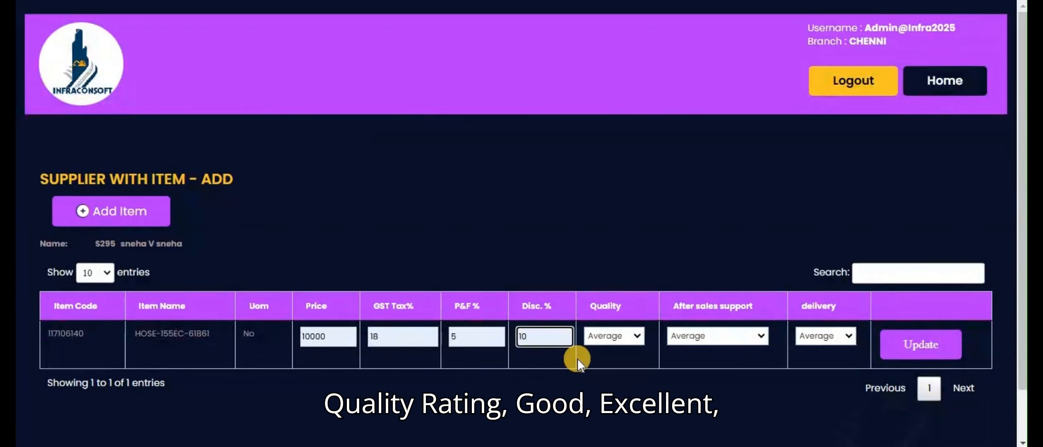
Step: Rate the hose's quality Excellent and its after-sales support and delivery Good, and save the supplier item
left_click(596, 342)
left_click(597, 373)
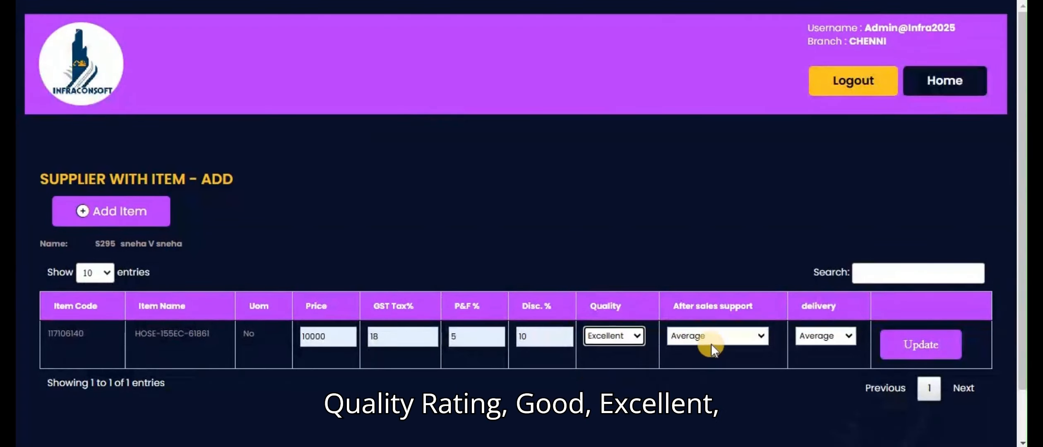
left_click(712, 339)
left_click(710, 392)
left_click(837, 337)
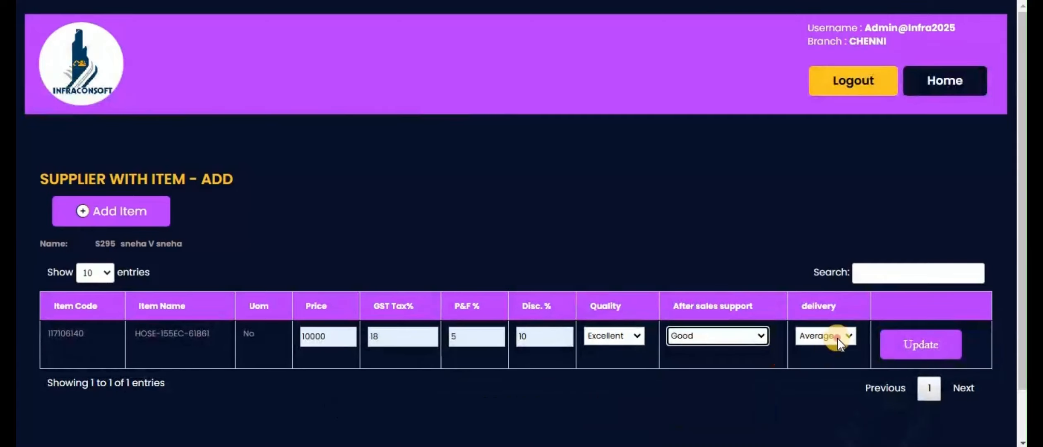
left_click(824, 392)
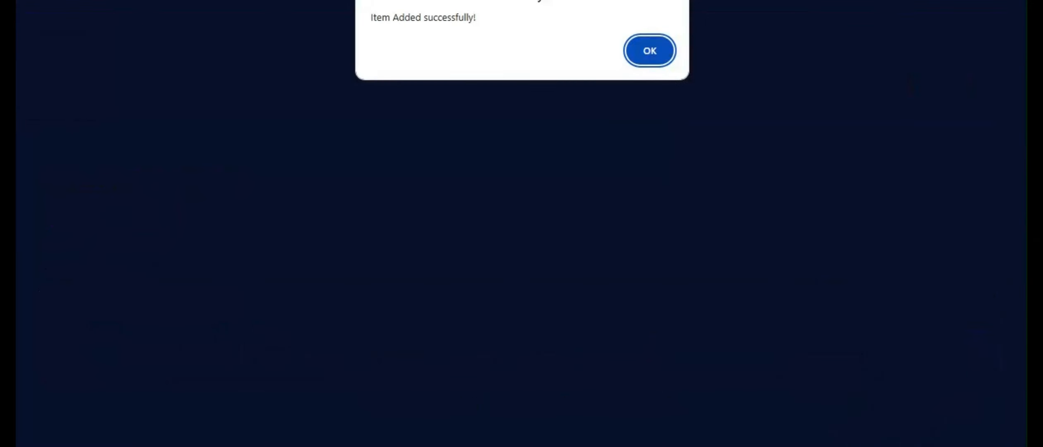
key("Return")
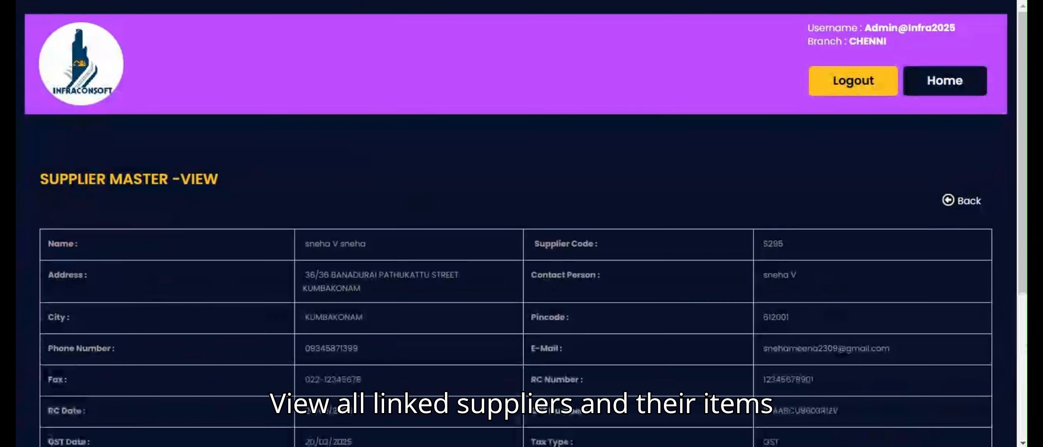
Step: Review the supplier's details and finish the record update, and confirm the deletion with Yes
scroll(53, 20, "down", 3)
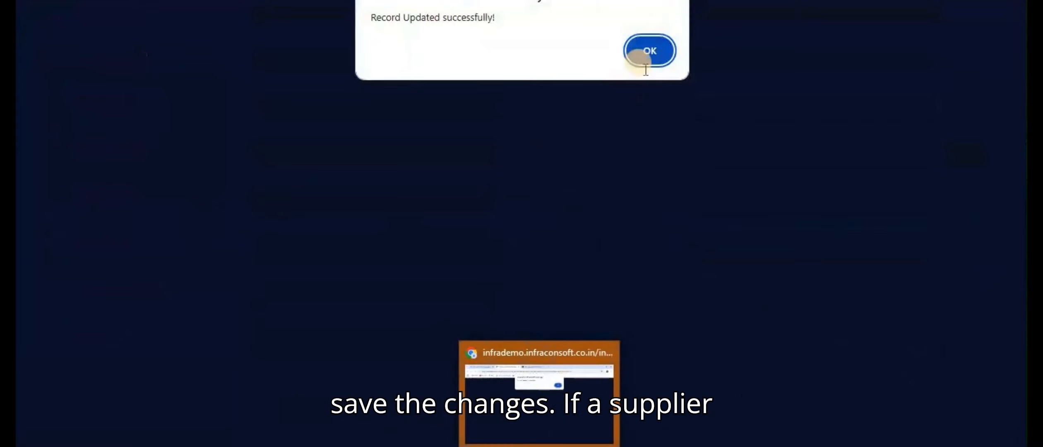
left_click(647, 50)
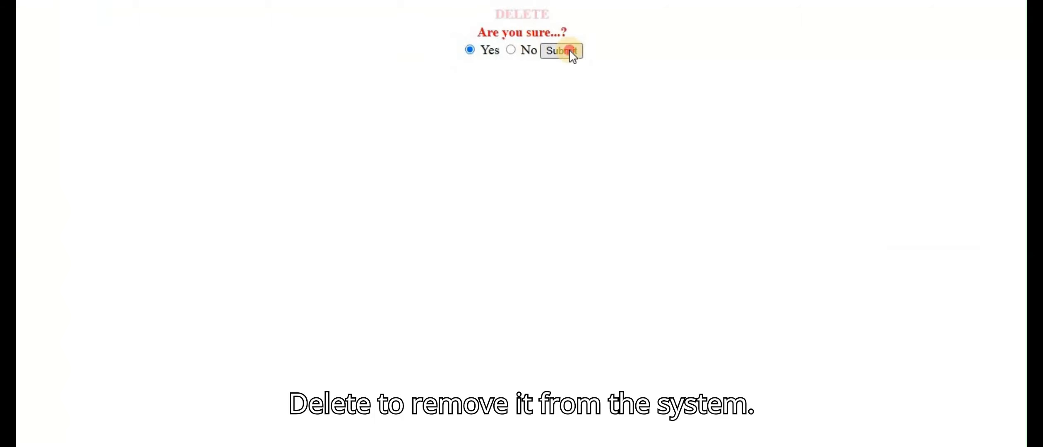
left_click(570, 50)
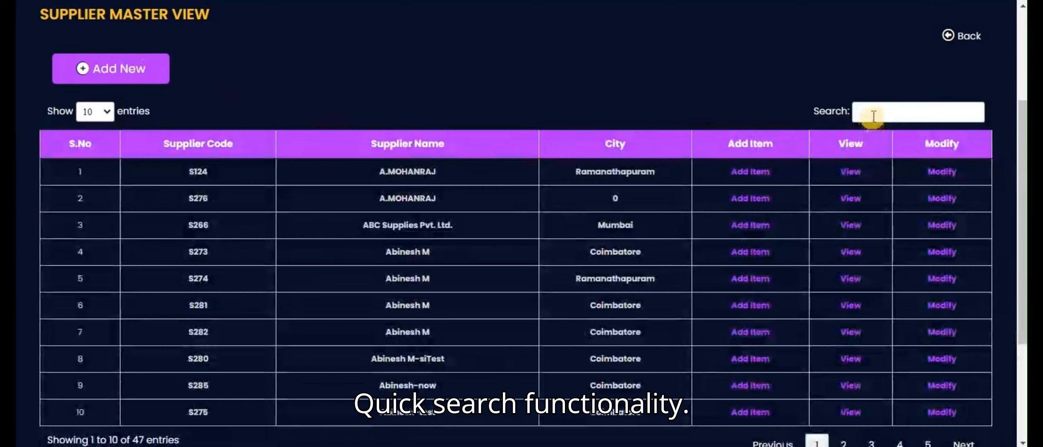
Step: Search the supplier list for supplier code S125 and clear the search
left_click(854, 120)
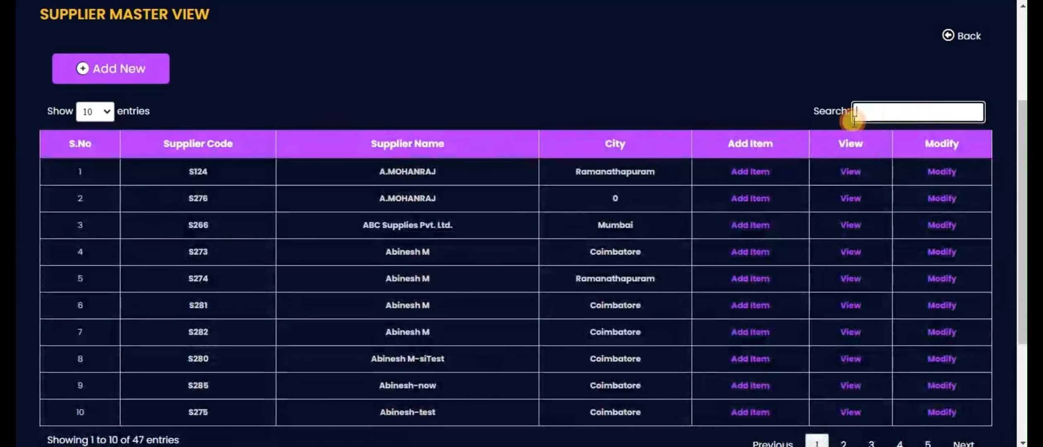
type("S125")
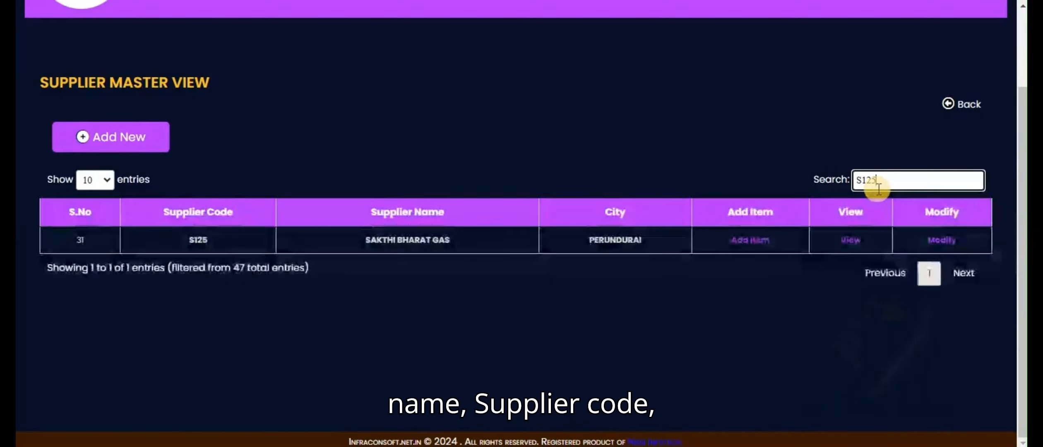
left_click_drag(878, 182, 852, 182)
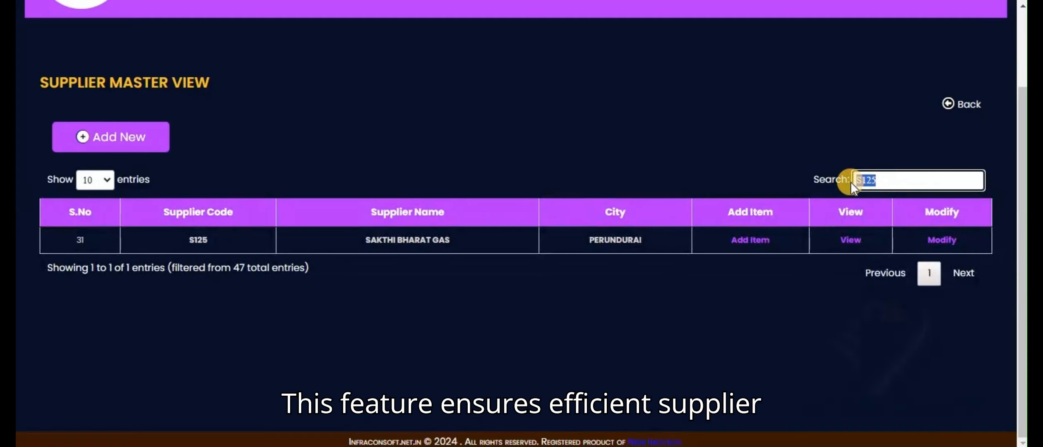
key("BackSpace")
Step: Browse pages 3, 4 and 5 of the supplier list
scroll(851, 182, "down", 2)
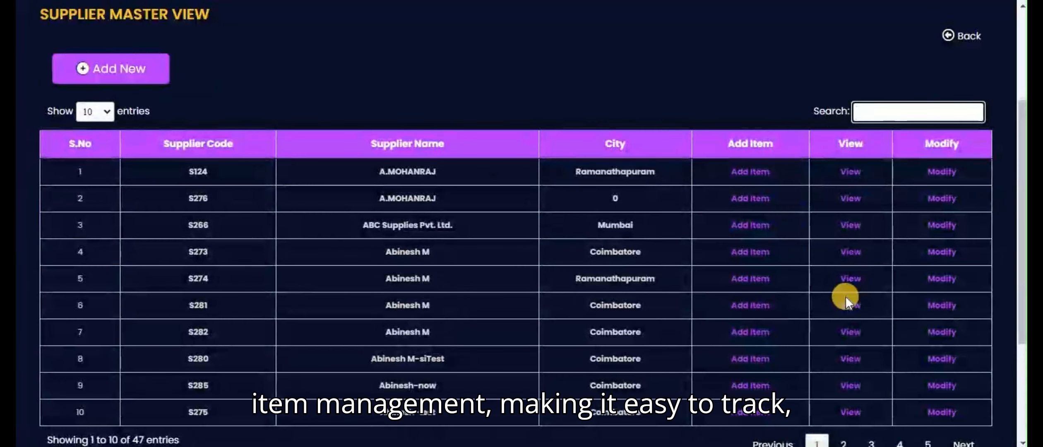
scroll(843, 292, "down", 2)
left_click(871, 371)
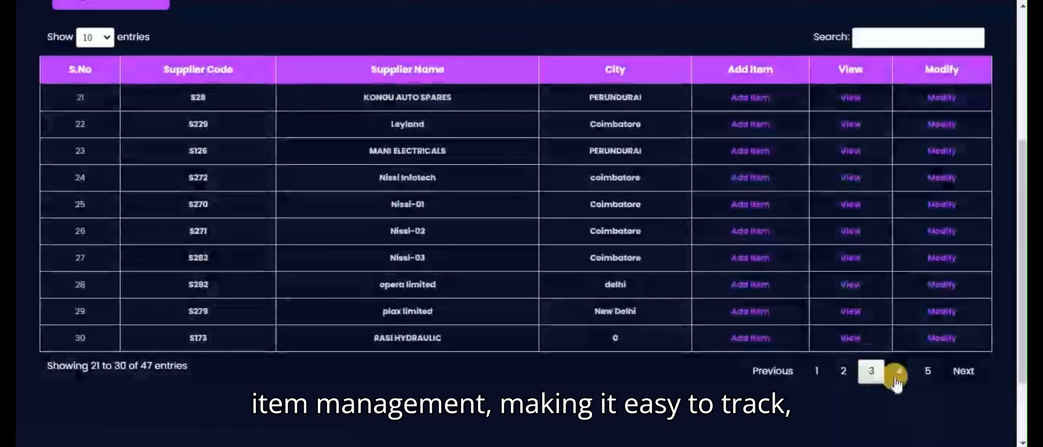
left_click(899, 371)
left_click(928, 371)
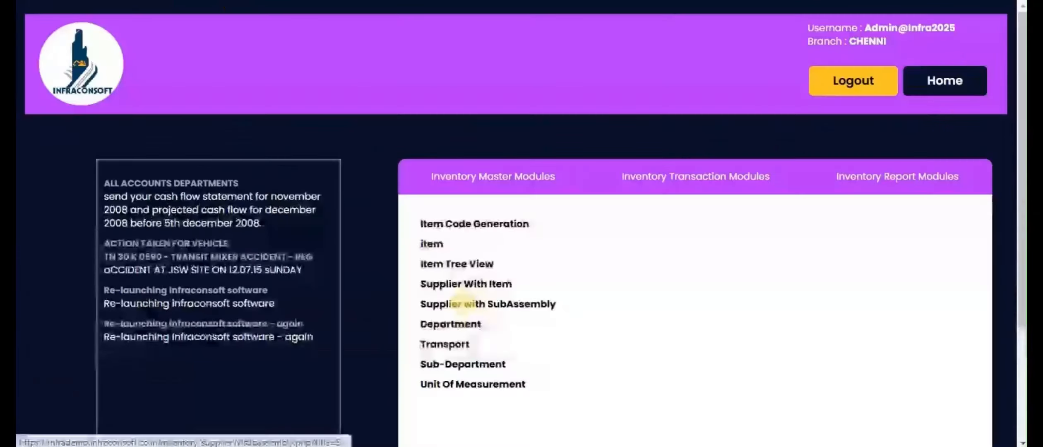
left_click(464, 303)
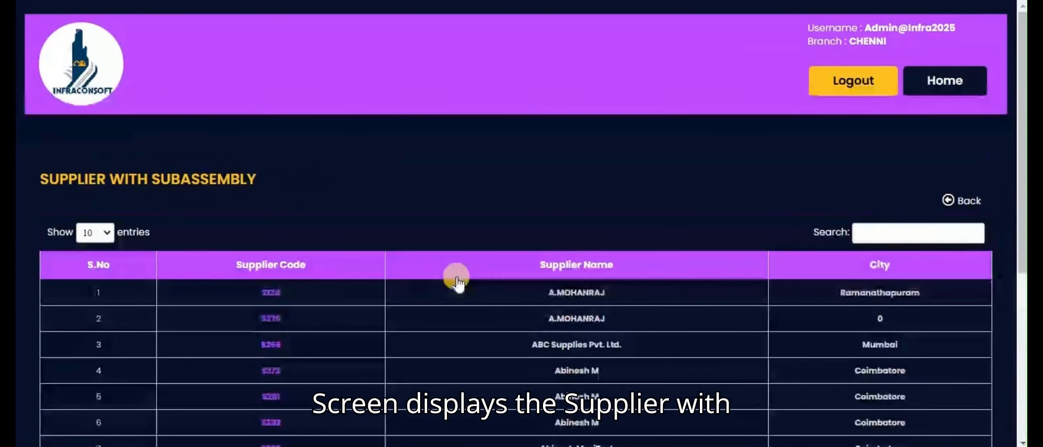
scroll(457, 280, "down", 2)
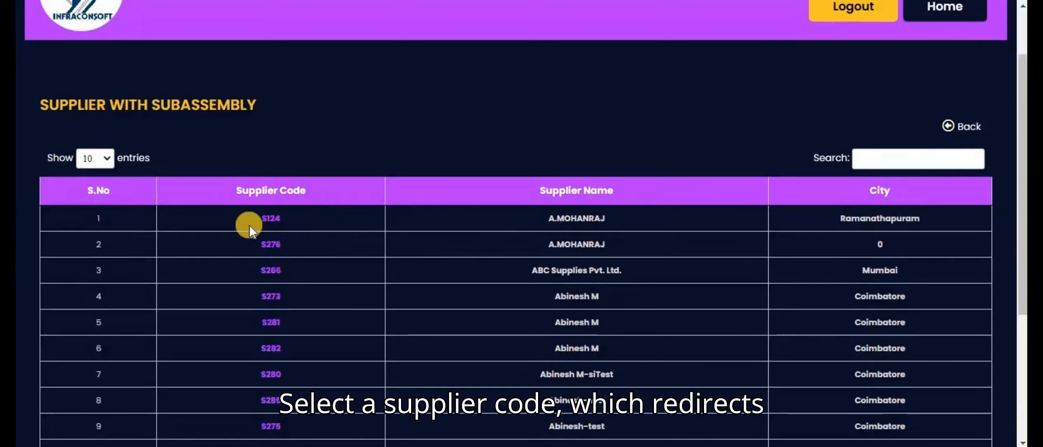
left_click(267, 220)
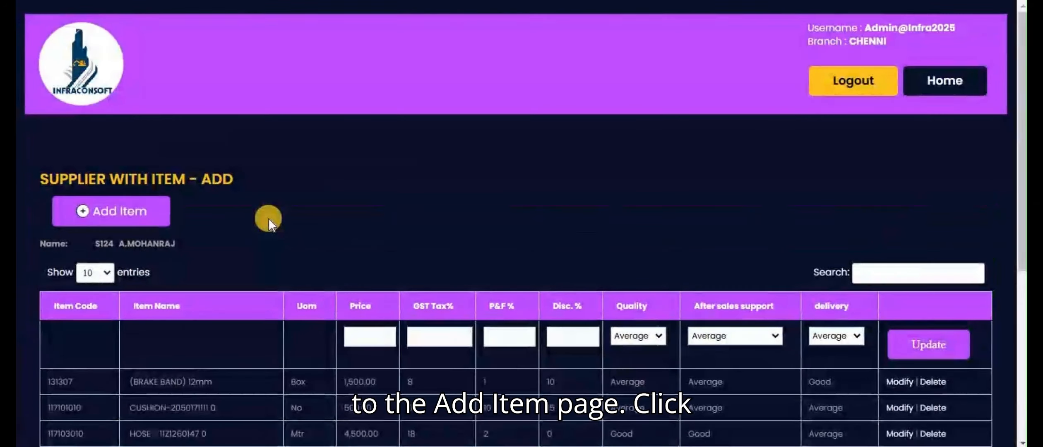
left_click(157, 214)
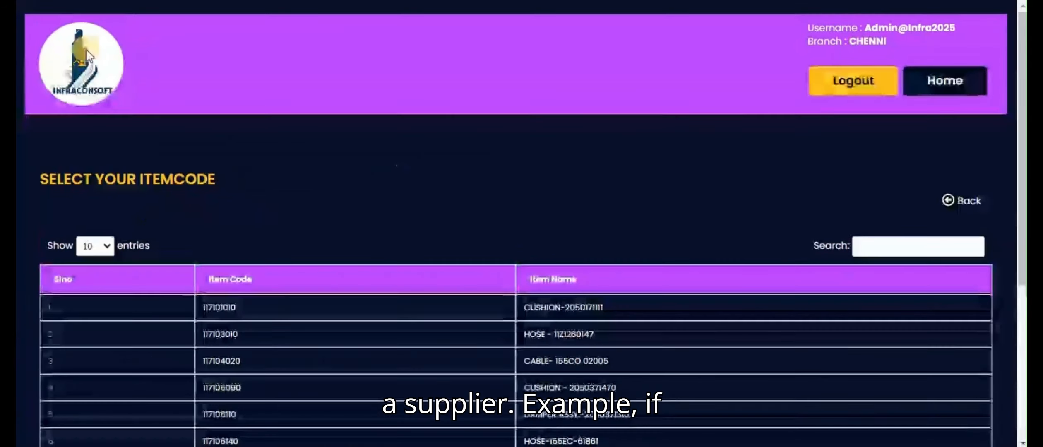
scroll(233, 233, "down", 3)
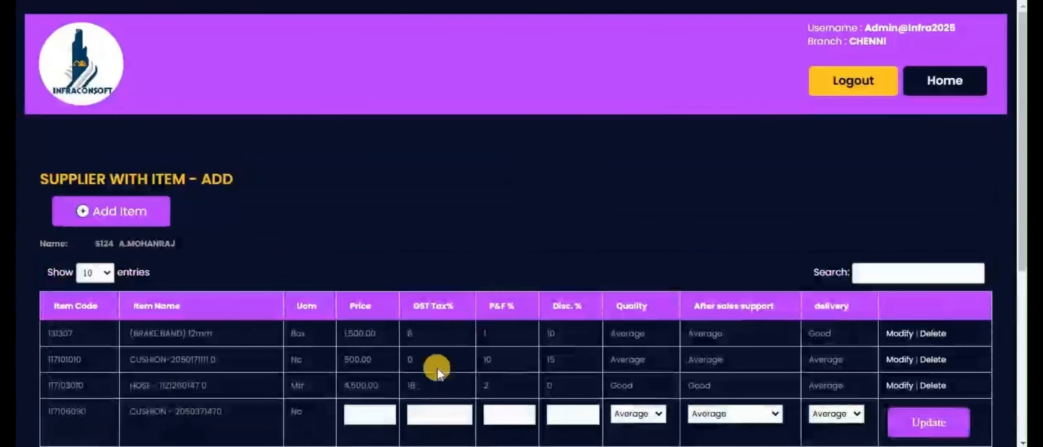
left_click(371, 408)
left_click(370, 353)
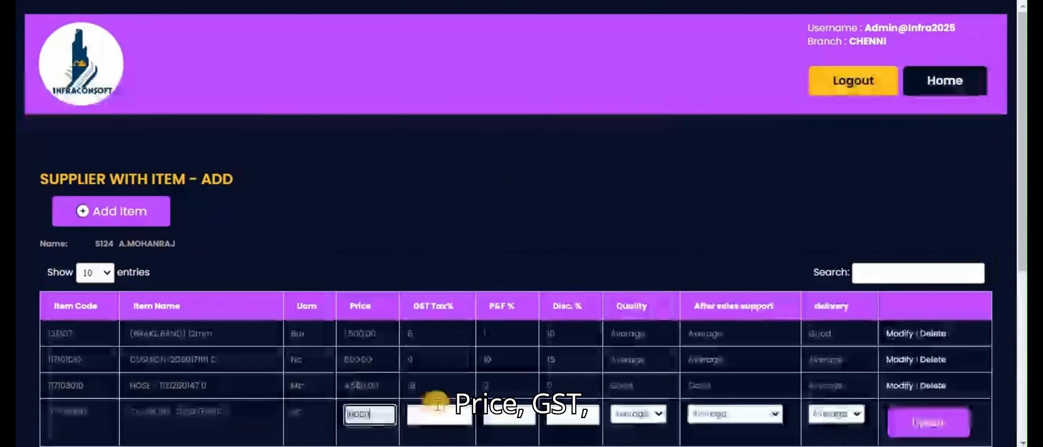
left_click(438, 413)
left_click(440, 385)
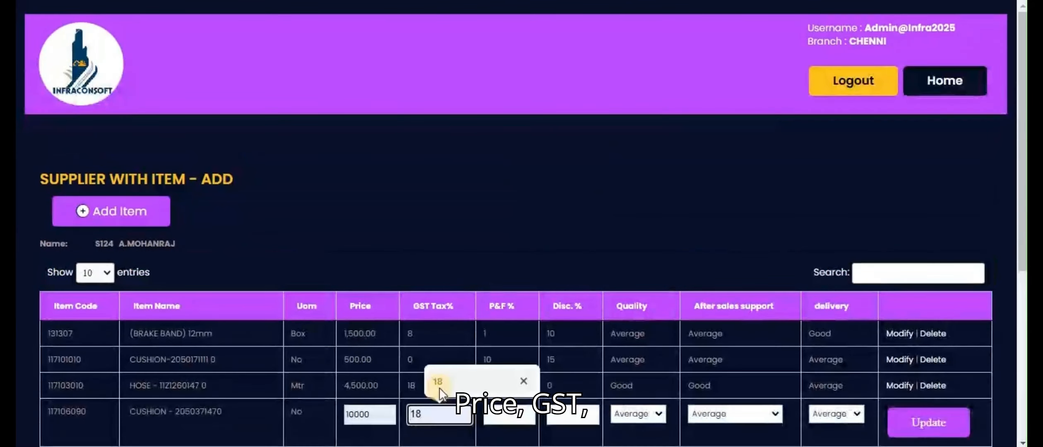
left_click(507, 415)
left_click(512, 379)
left_click(573, 415)
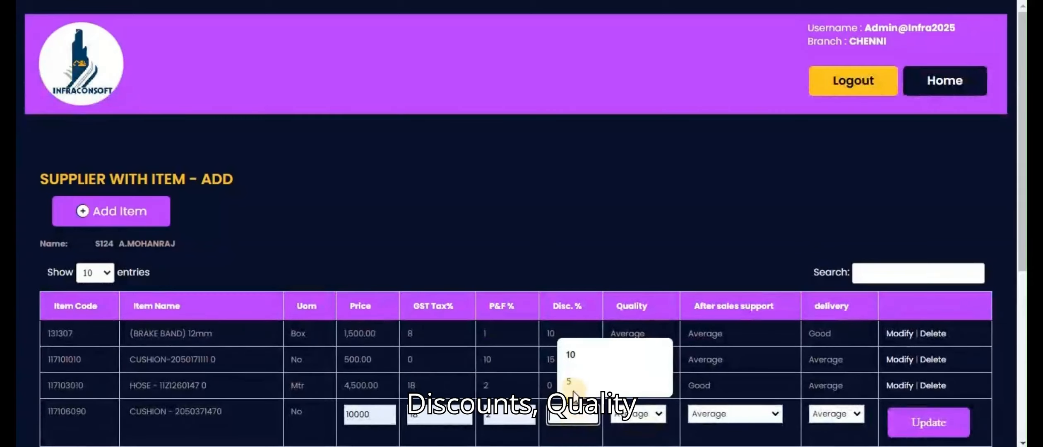
left_click(569, 383)
Step: Rate the cushion's quality Poor and its after-sales support and delivery Good, and save the supplier item
left_click(638, 414)
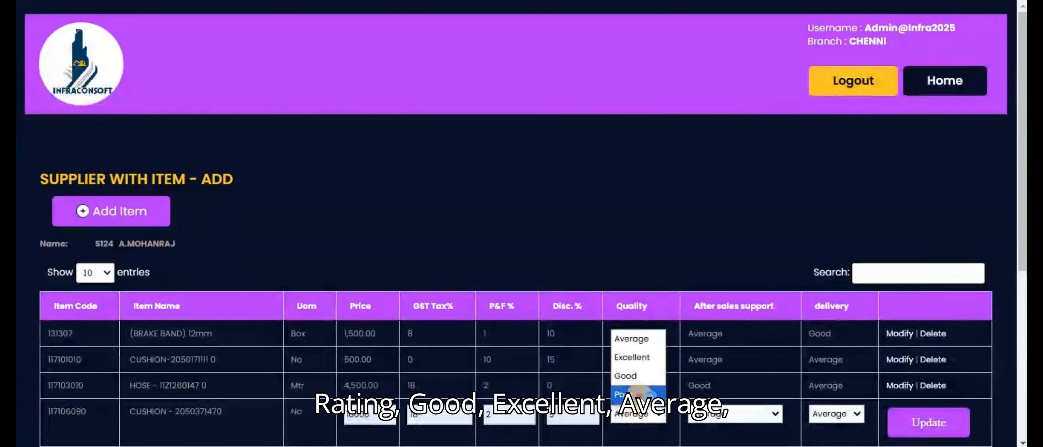
left_click(639, 393)
left_click(689, 414)
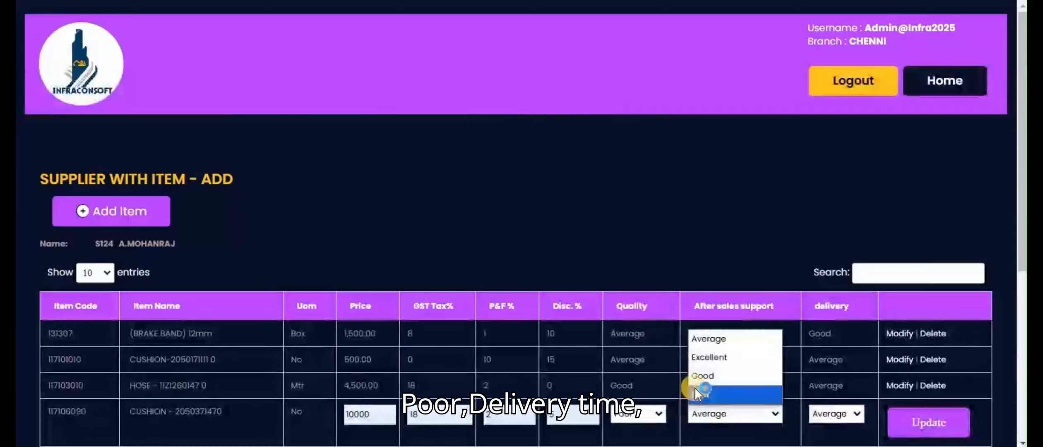
left_click(697, 375)
left_click(826, 413)
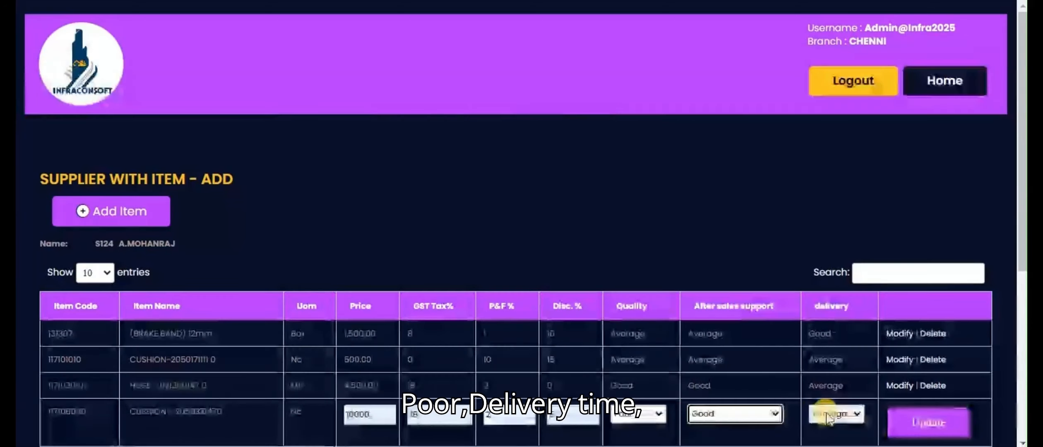
left_click(823, 377)
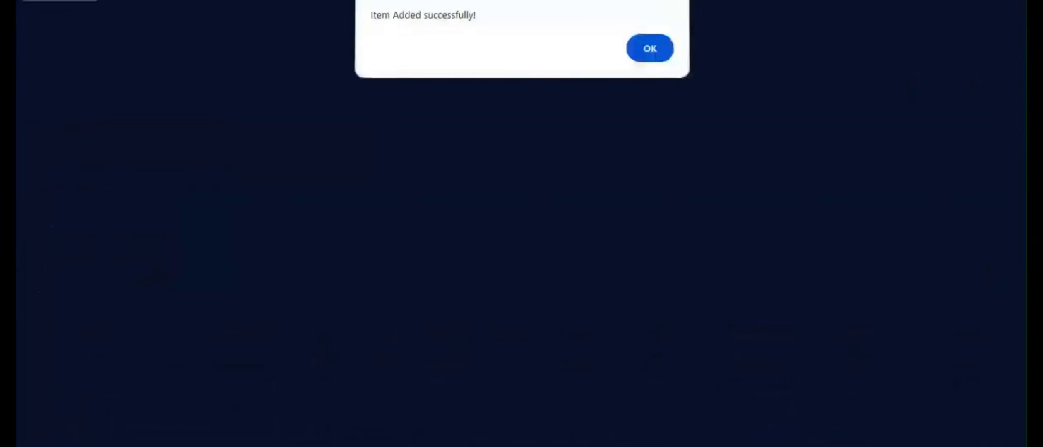
left_click(661, 50)
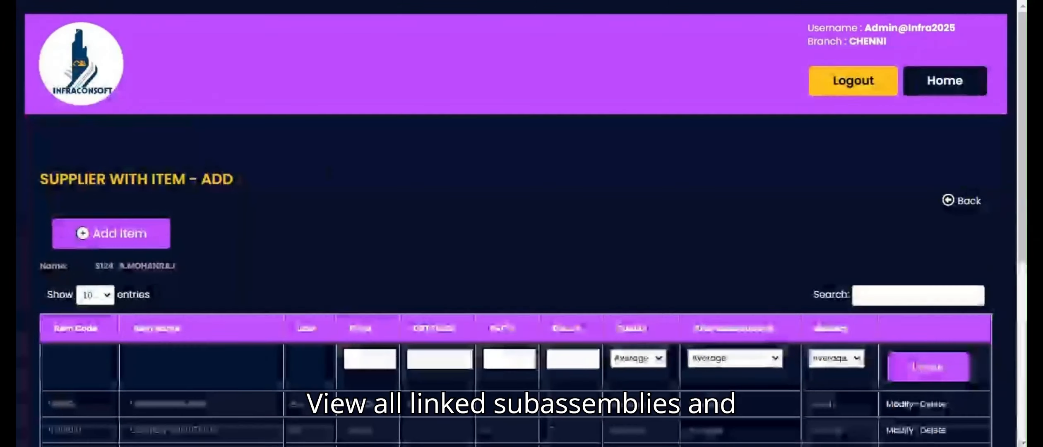
scroll(52, 19, "down", 3)
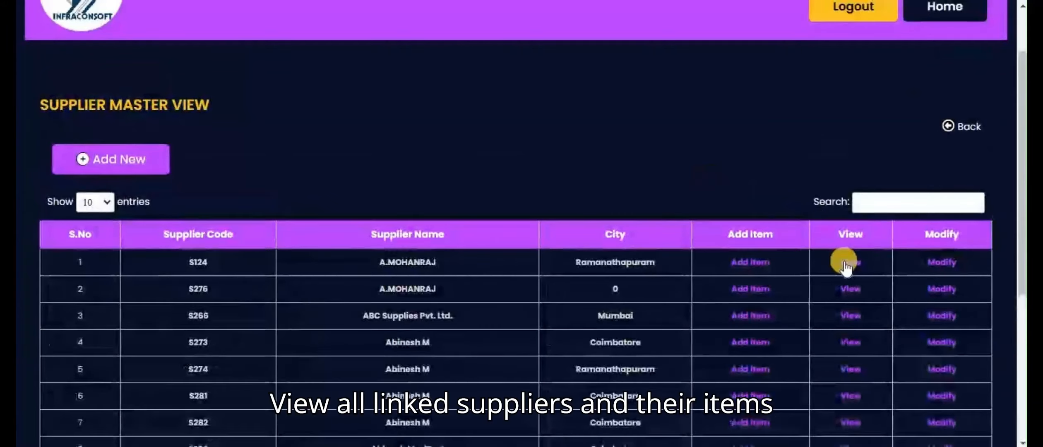
Step: View supplier S124 from the supplier master list and save the update to the supplier details with the Vendor-Approved type
left_click(845, 265)
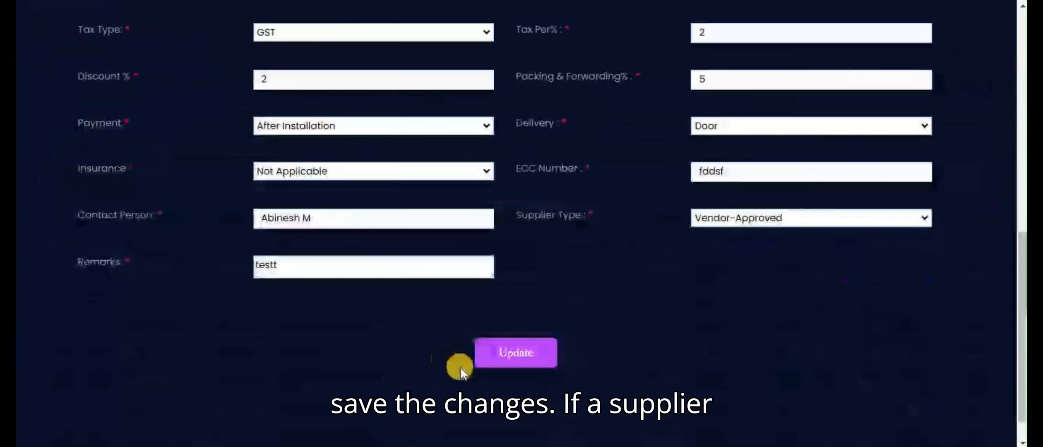
left_click(531, 353)
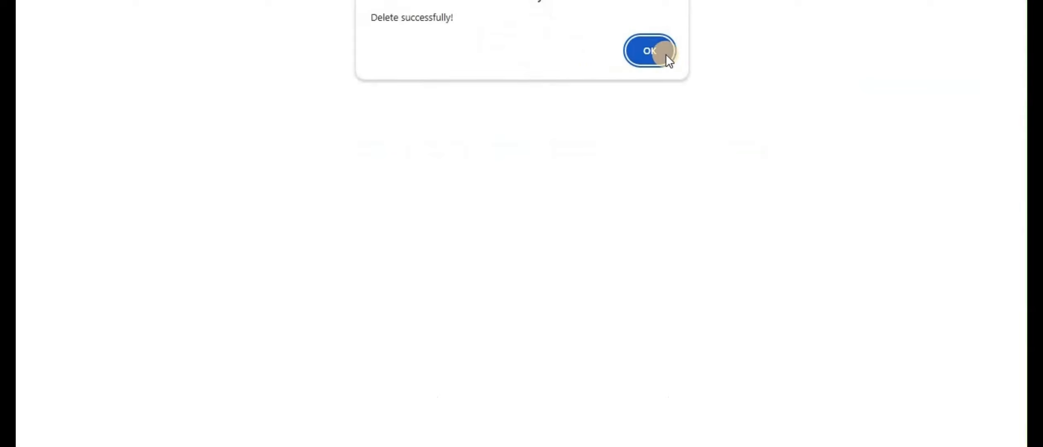
Step: Complete the supplier deletion by acknowledging its confirmation
left_click(654, 52)
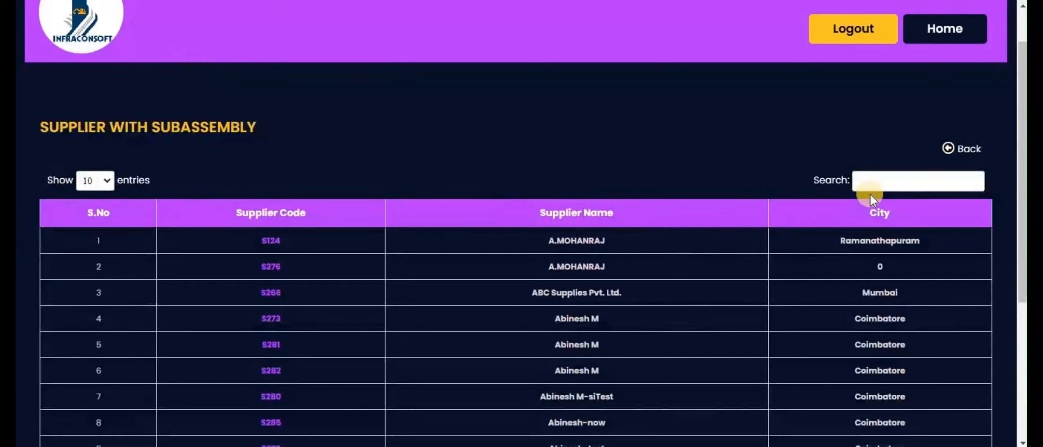
Step: Search the Supplier with SubAssembly list for Global Industrial Supplies Pvt. Ltd., and select the search text
left_click(873, 184)
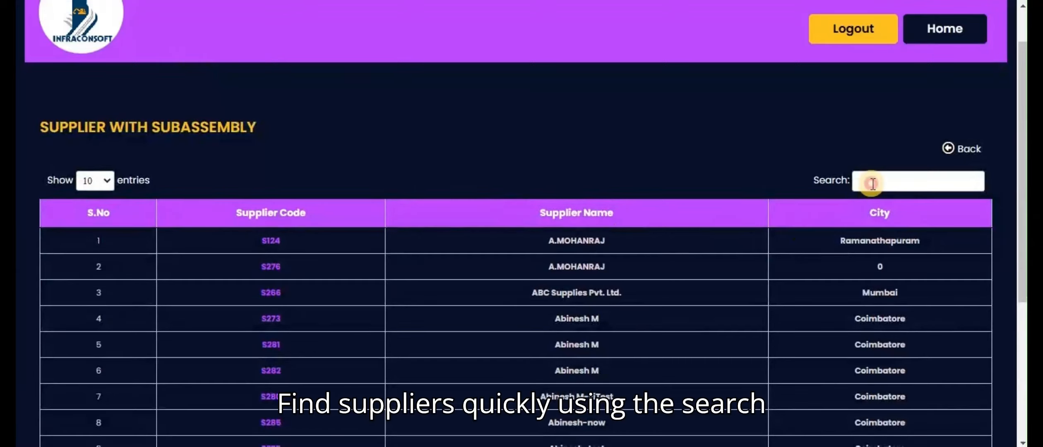
type("Global Industrial Supplies Pvt. Ltd")
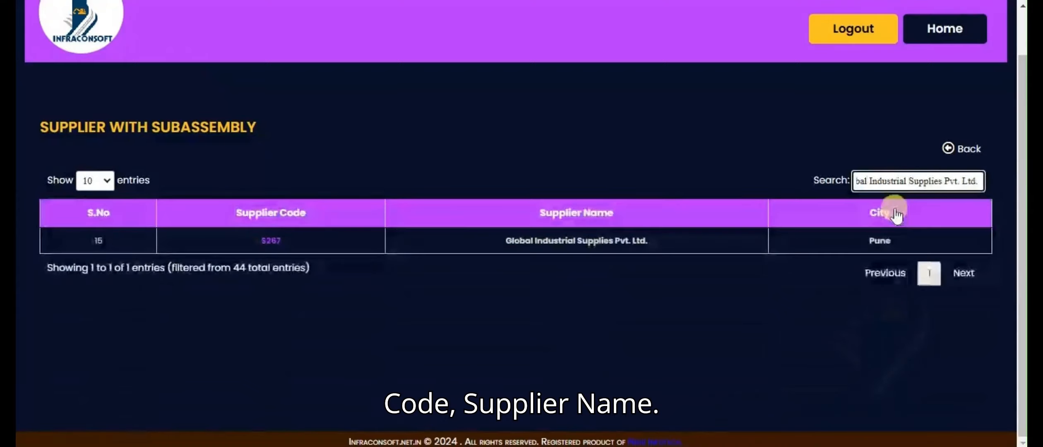
triple_click(898, 182)
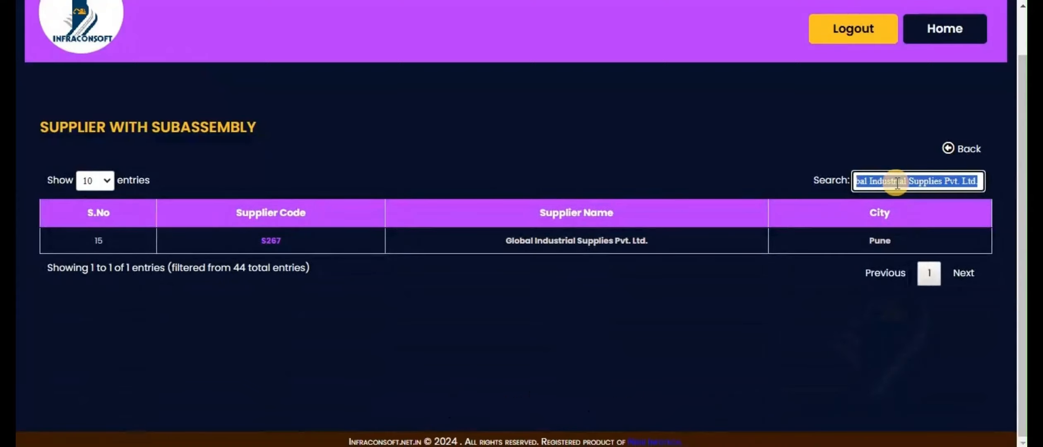